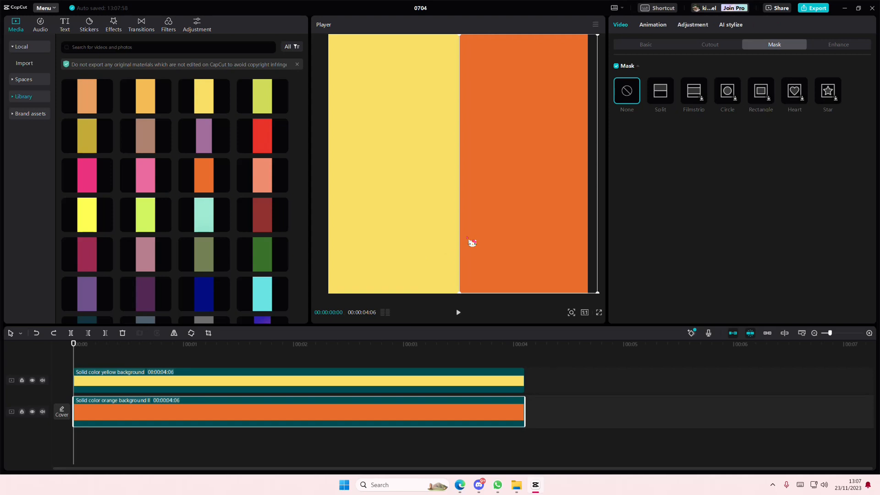
Nudge the orange background sideways in the preview so its inner edge meets the yellow background
{"action": "left_click", "coordinate": [422, 236]}
{"action": "left_click", "coordinate": [477, 238]}
{"action": "left_click", "coordinate": [436, 352]}
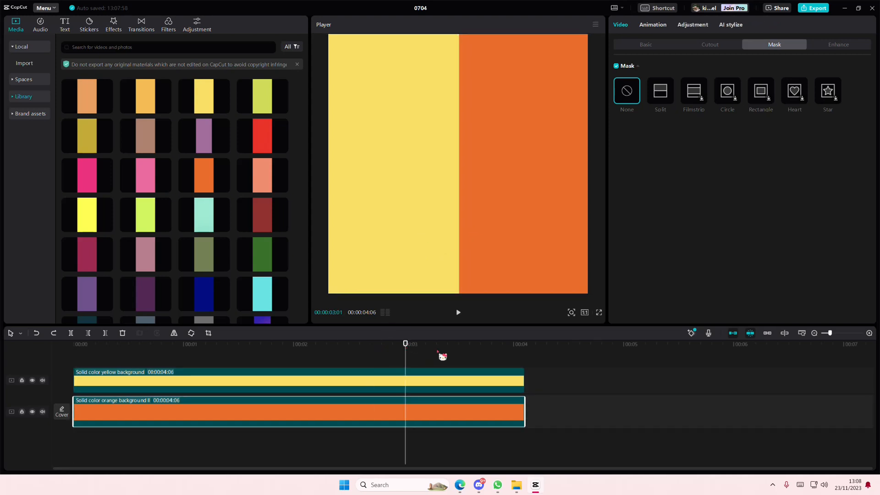
{"action": "left_click_drag", "start_coordinate": [455, 264], "coordinate": [446, 260]}
{"action": "left_click", "coordinate": [473, 261]}
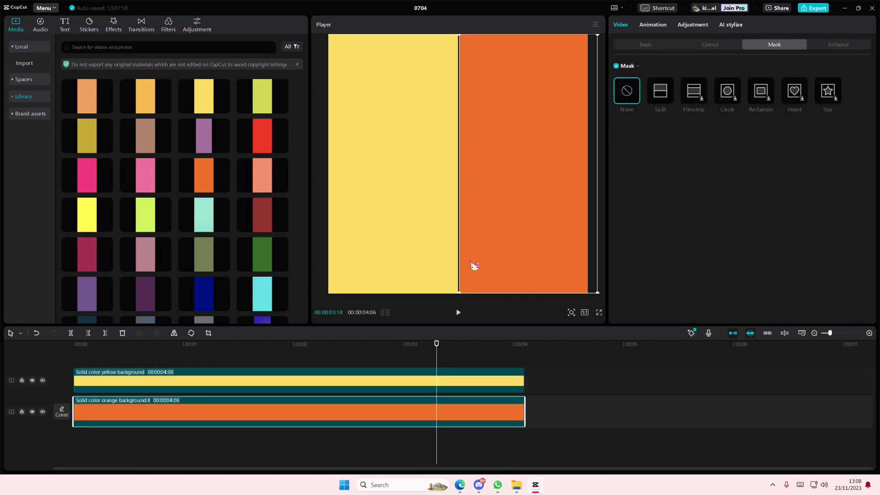
{"action": "left_click_drag", "start_coordinate": [471, 266], "coordinate": [476, 266]}
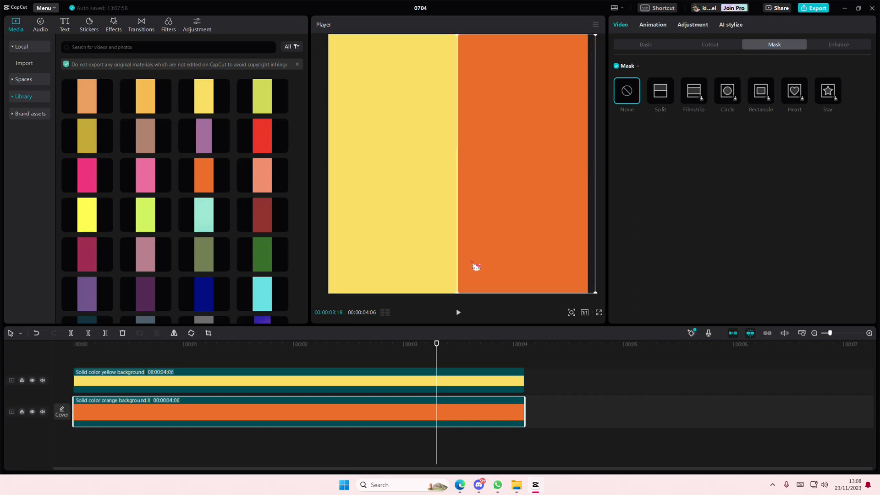
Apply a Split mask with a feather of 69 to the yellow background clip
{"action": "left_click", "coordinate": [405, 354]}
{"action": "left_click_drag", "start_coordinate": [405, 356], "coordinate": [14, 366]}
{"action": "left_click", "coordinate": [206, 389]}
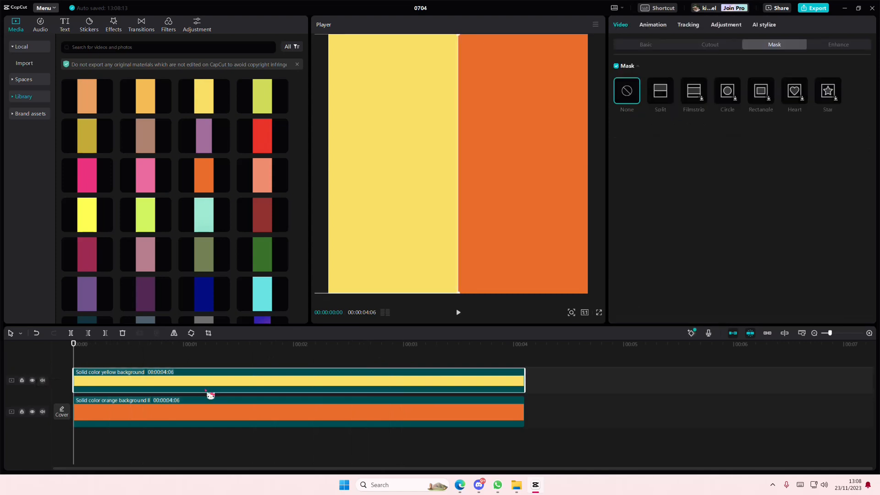
{"action": "left_click", "coordinate": [660, 92]}
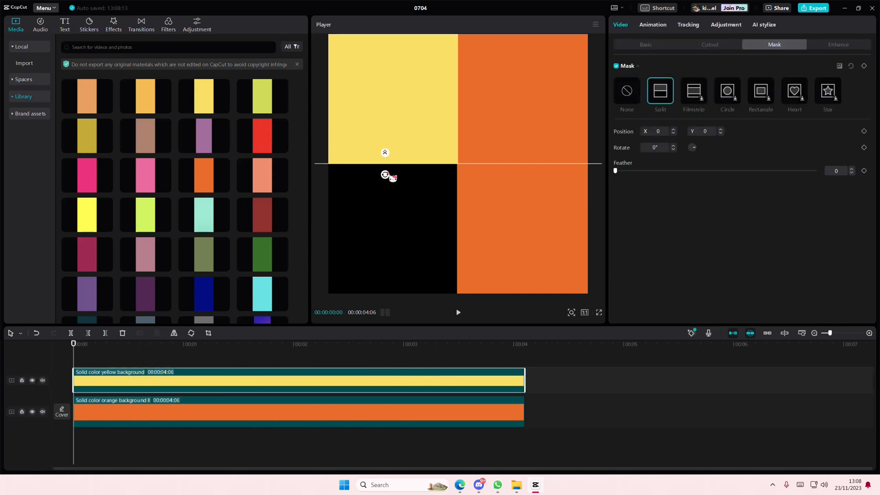
{"action": "left_click_drag", "start_coordinate": [389, 158], "coordinate": [387, 139]}
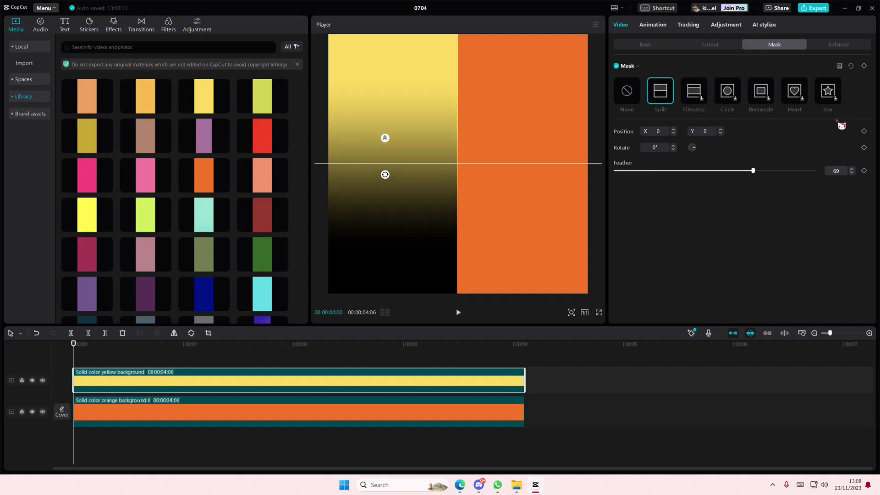
Keyframe the yellow clip's mask to travel from X -25, Y 313 at the clip's start to the frame's lower edge at its end
{"action": "left_click_drag", "start_coordinate": [450, 184], "coordinate": [440, 45]}
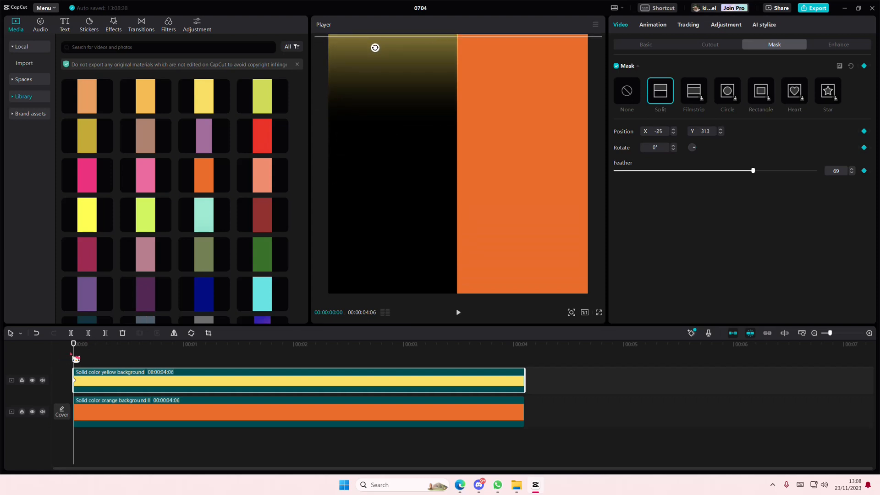
{"action": "left_click_drag", "start_coordinate": [76, 359], "coordinate": [539, 369]}
{"action": "left_click_drag", "start_coordinate": [407, 58], "coordinate": [425, 310]}
{"action": "left_click", "coordinate": [387, 364]}
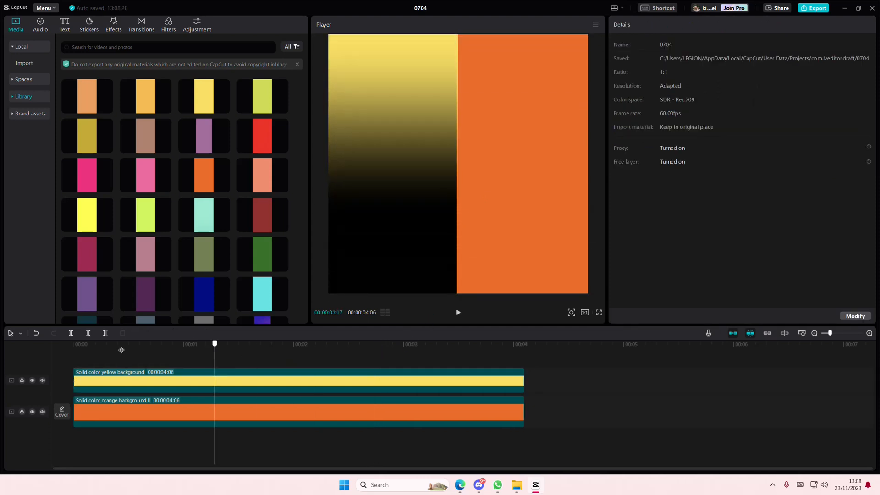
{"action": "left_click", "coordinate": [80, 386]}
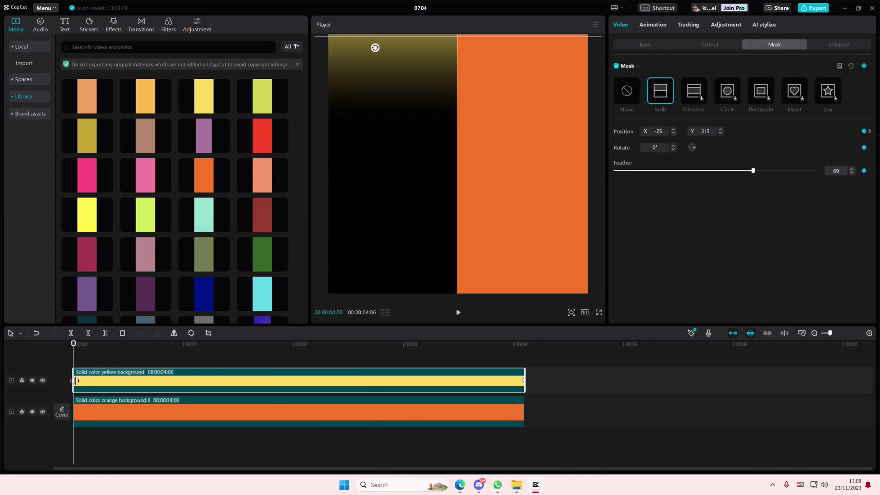
{"action": "left_click_drag", "start_coordinate": [400, 41], "coordinate": [405, 24]}
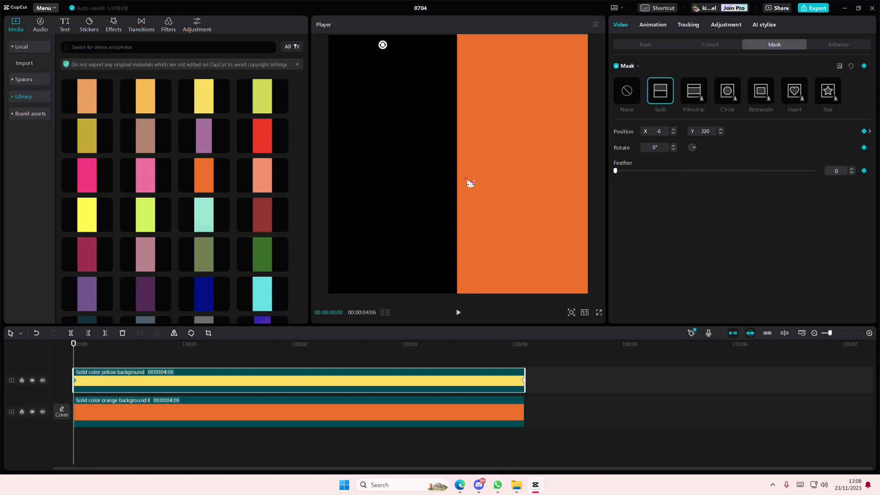
{"action": "left_click", "coordinate": [87, 357]}
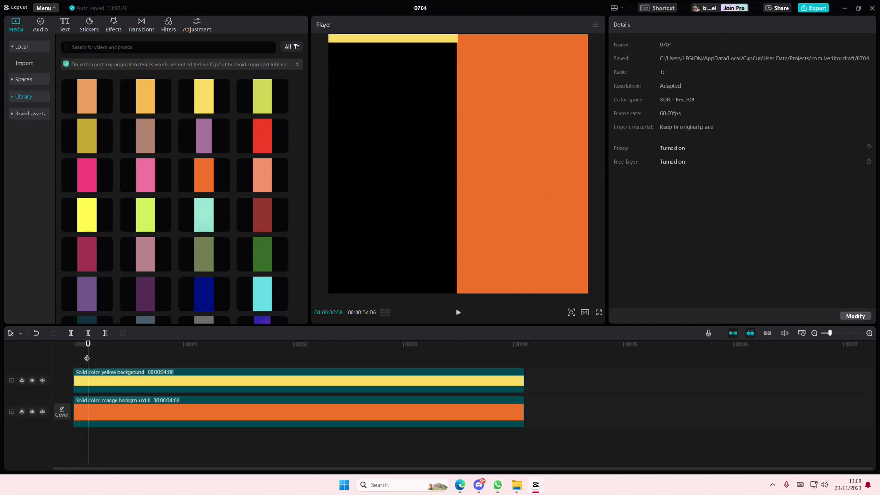
{"action": "key", "text": "ctrl+z"}
{"action": "left_click", "coordinate": [75, 364]}
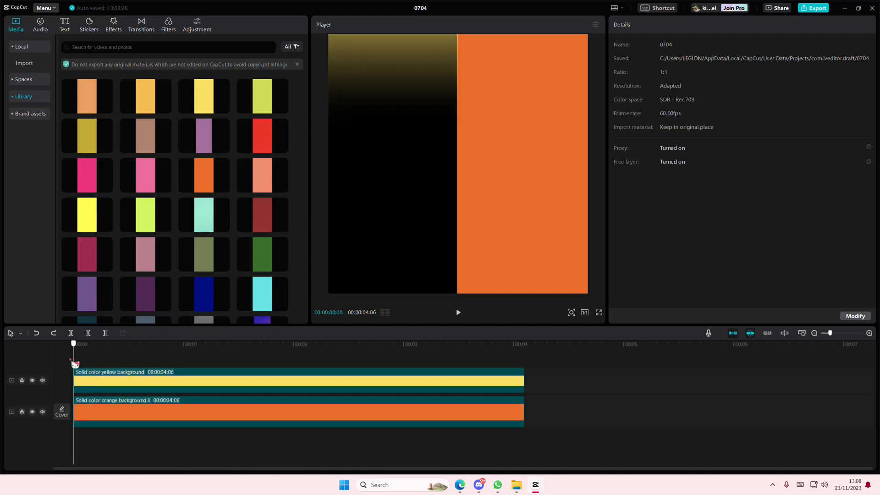
Shift the orange background slightly to align with the yellow half, and check the seam along the timeline
{"action": "left_click", "coordinate": [101, 386]}
{"action": "left_click", "coordinate": [332, 417]}
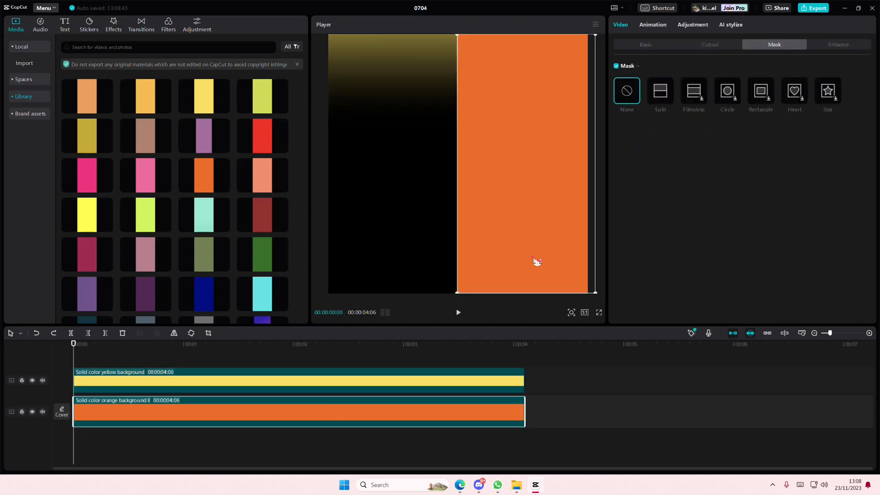
{"action": "left_click_drag", "start_coordinate": [538, 261], "coordinate": [537, 261]}
{"action": "left_click", "coordinate": [417, 362]}
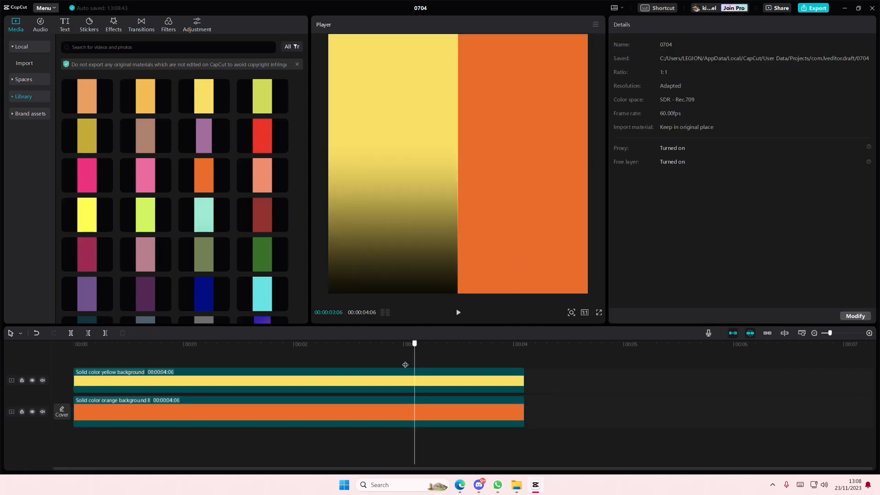
{"action": "left_click_drag", "start_coordinate": [414, 344], "coordinate": [1, 341]}
Apply a Split mask to the orange clip, rotated -180° with feather 62 at X 2, Y -320, and keyframe its feather at the start
{"action": "left_click", "coordinate": [246, 407]}
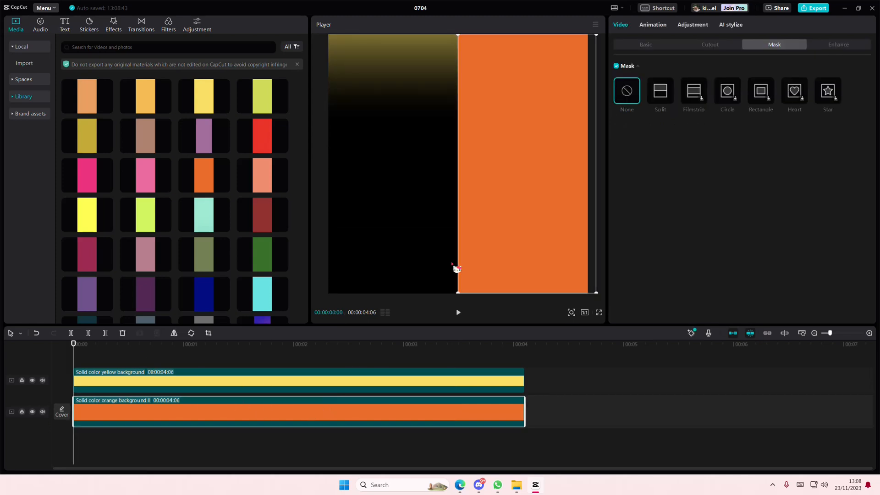
{"action": "left_click", "coordinate": [660, 91]}
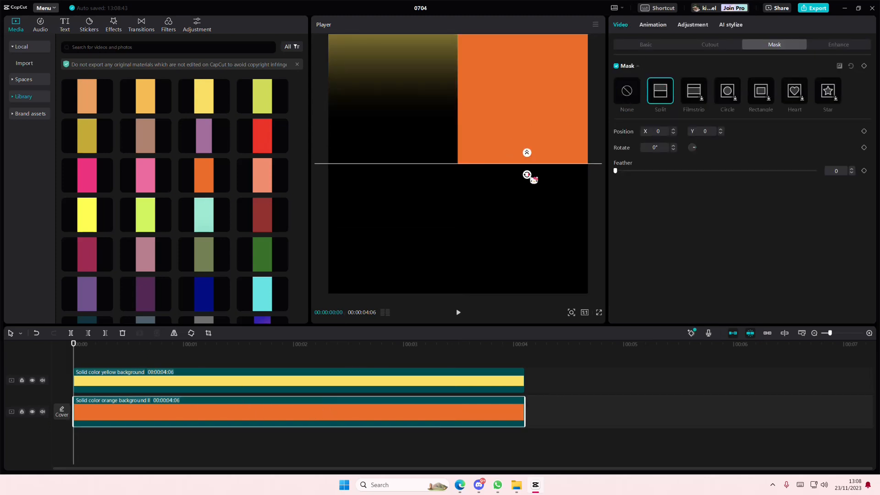
{"action": "left_click_drag", "start_coordinate": [527, 175], "coordinate": [533, 193]}
{"action": "left_click_drag", "start_coordinate": [589, 165], "coordinate": [589, 296]}
{"action": "left_click", "coordinate": [864, 170]}
{"action": "left_click", "coordinate": [529, 356]}
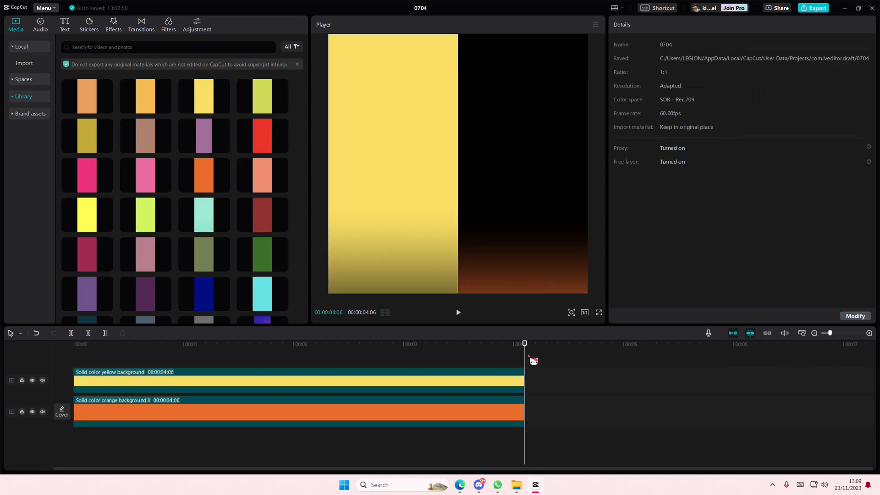
{"action": "left_click", "coordinate": [523, 404]}
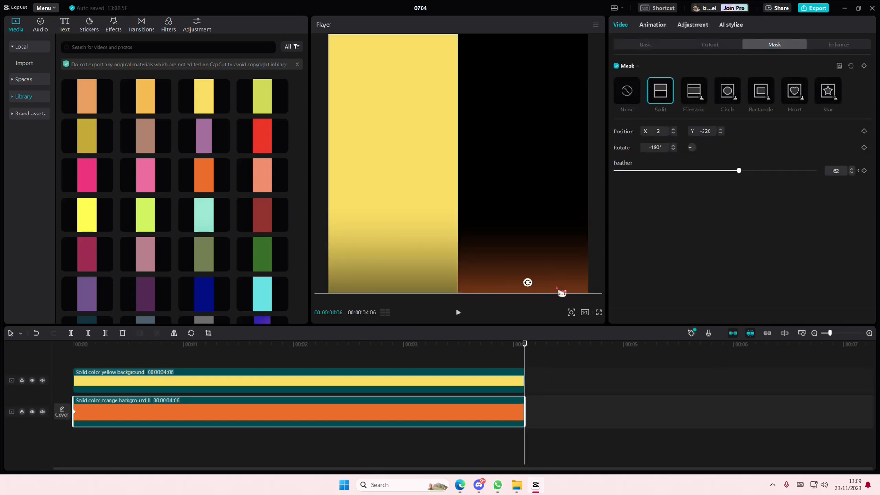
{"action": "left_click_drag", "start_coordinate": [562, 292], "coordinate": [554, 26]}
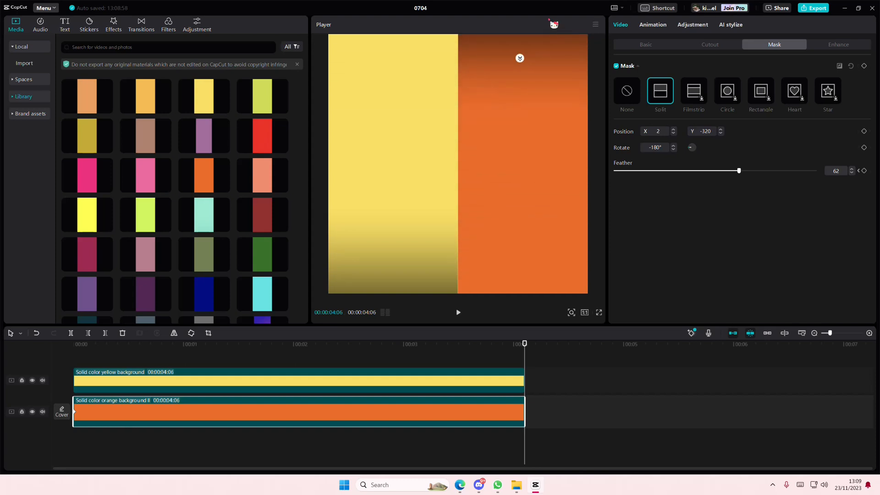
{"action": "left_click_drag", "start_coordinate": [445, 361], "coordinate": [525, 356]}
{"action": "left_click", "coordinate": [407, 411]}
{"action": "key", "text": "ctrl+z"}
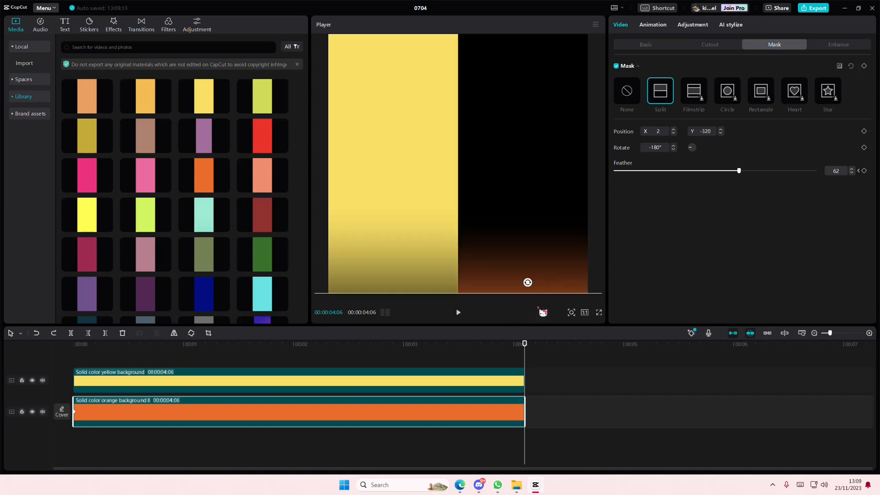
Keyframe the orange clip's whole mask at the start, and move the mask to X -43, Y 320 at the clip's end
{"action": "left_click_drag", "start_coordinate": [525, 359], "coordinate": [71, 358]}
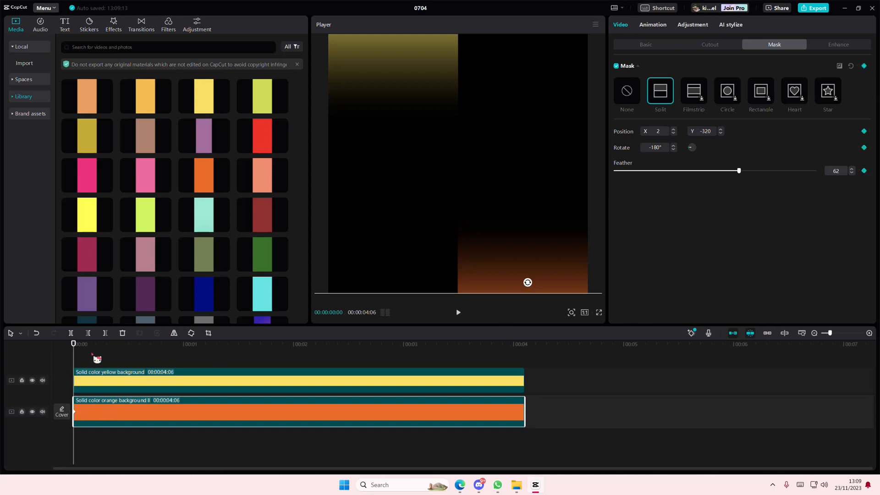
{"action": "left_click_drag", "start_coordinate": [73, 357], "coordinate": [525, 369]}
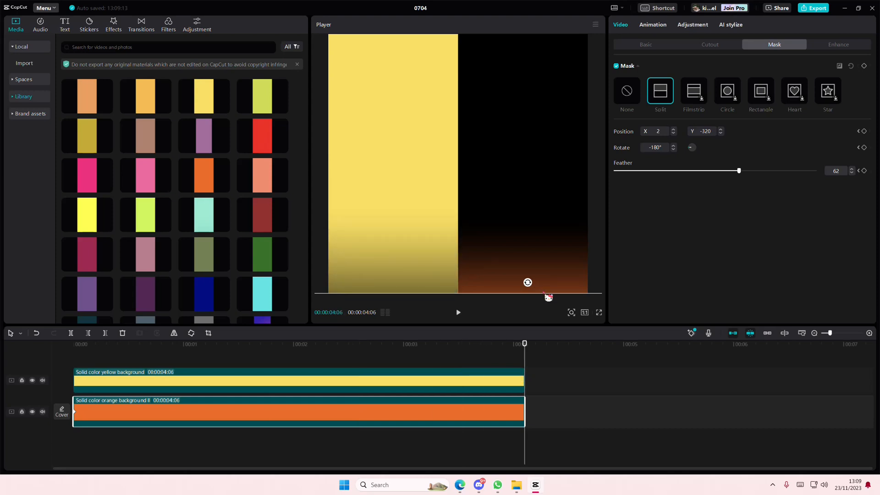
{"action": "left_click_drag", "start_coordinate": [544, 294], "coordinate": [527, 3]}
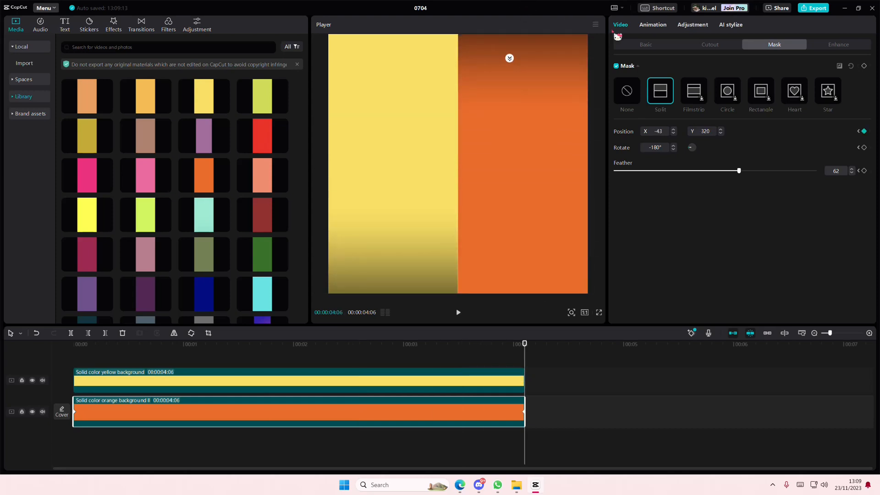
Set the orange clip's canvas type to Color
{"action": "left_click", "coordinate": [629, 44]}
{"action": "left_click_drag", "start_coordinate": [525, 368], "coordinate": [39, 368]}
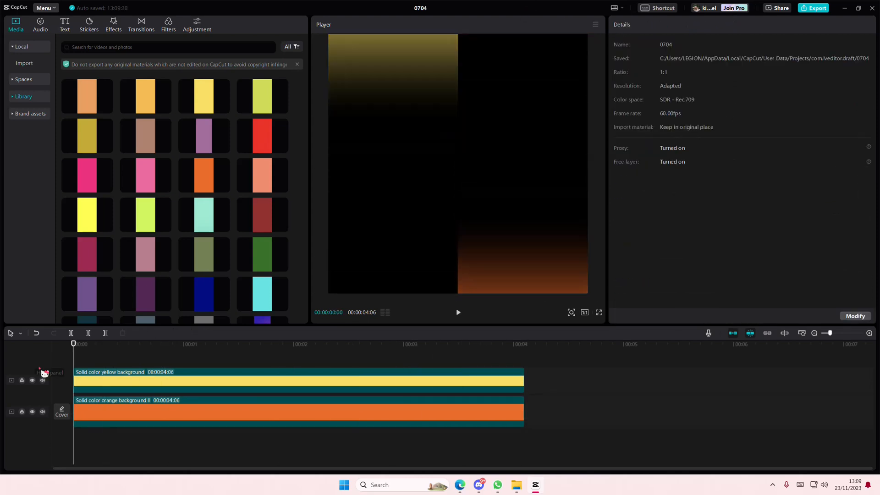
{"action": "left_click_drag", "start_coordinate": [111, 351], "coordinate": [288, 379]}
{"action": "left_click", "coordinate": [308, 418]}
{"action": "scroll", "coordinate": [650, 275], "scroll_direction": "down", "scroll_amount": 5}
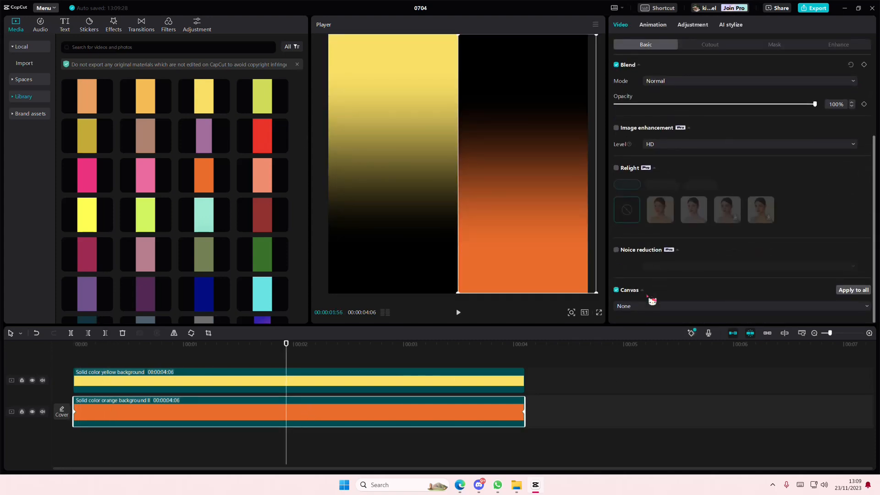
{"action": "left_click", "coordinate": [646, 306]}
{"action": "left_click", "coordinate": [651, 348]}
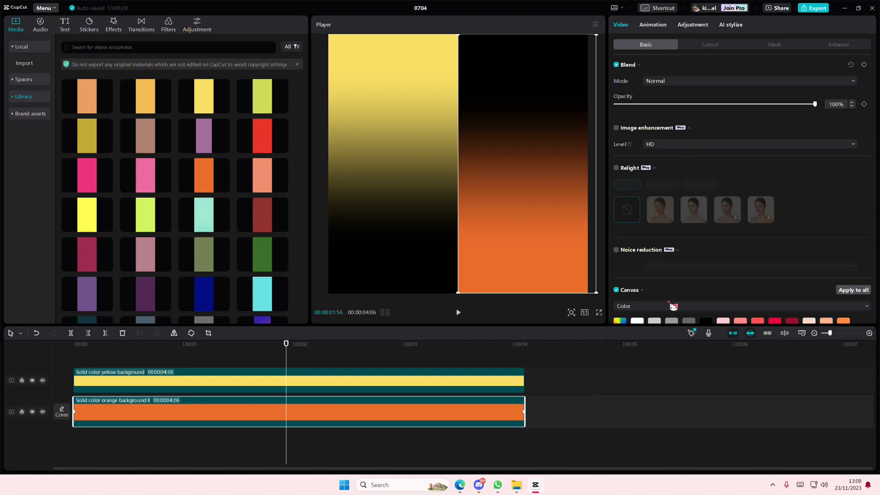
Apply the amber yellow swatch as the orange clip's canvas color
{"action": "scroll", "coordinate": [670, 306], "scroll_direction": "down", "scroll_amount": 1}
{"action": "scroll", "coordinate": [706, 297], "scroll_direction": "down", "scroll_amount": 3}
{"action": "scroll", "coordinate": [701, 302], "scroll_direction": "up", "scroll_amount": 3}
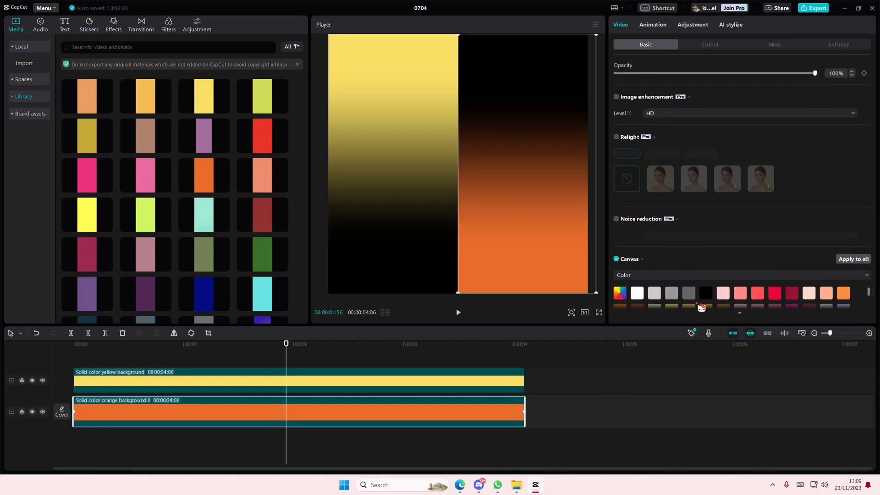
{"action": "scroll", "coordinate": [709, 297], "scroll_direction": "down", "scroll_amount": 3}
{"action": "scroll", "coordinate": [709, 297], "scroll_direction": "up", "scroll_amount": 3}
{"action": "left_click", "coordinate": [713, 311]}
{"action": "scroll", "coordinate": [714, 311], "scroll_direction": "down", "scroll_amount": 1}
{"action": "left_click", "coordinate": [708, 282]}
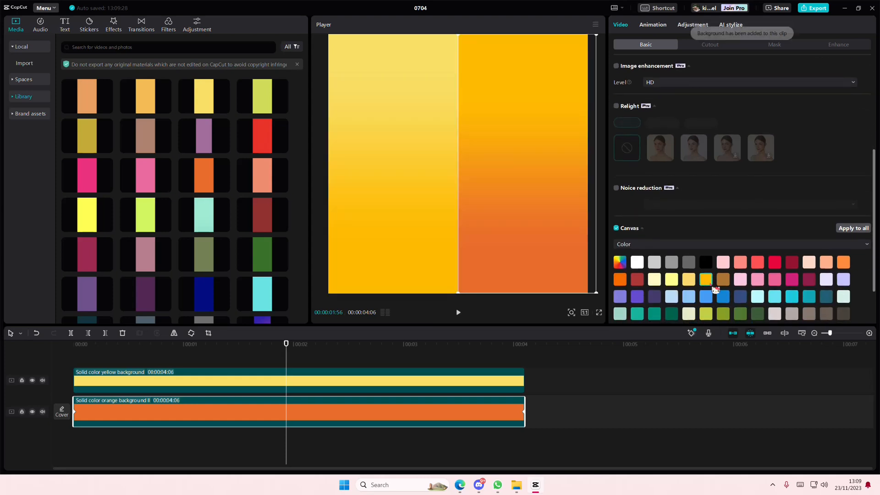
Change the orange clip's canvas color to lime green and play the animation from the start
{"action": "scroll", "coordinate": [716, 288], "scroll_direction": "down", "scroll_amount": 2}
{"action": "scroll", "coordinate": [717, 292], "scroll_direction": "down", "scroll_amount": 1}
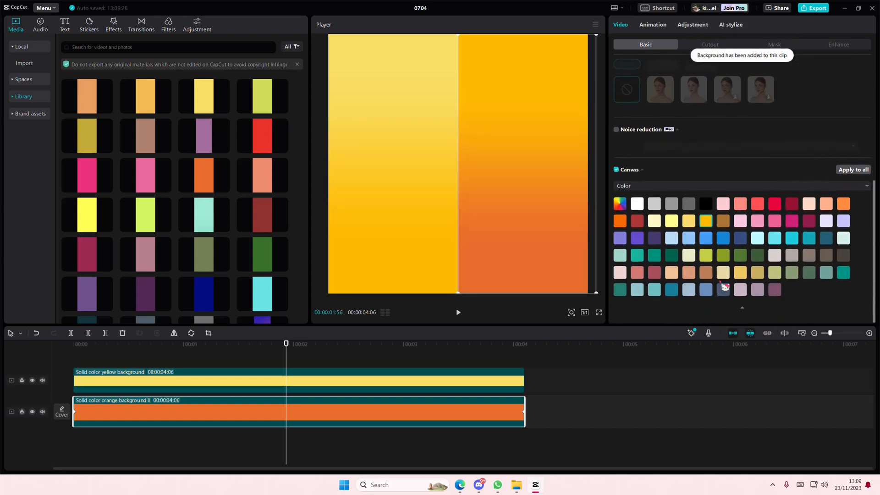
{"action": "left_click", "coordinate": [706, 255]}
{"action": "left_click_drag", "start_coordinate": [303, 356], "coordinate": [16, 365]}
{"action": "key", "text": "space"}
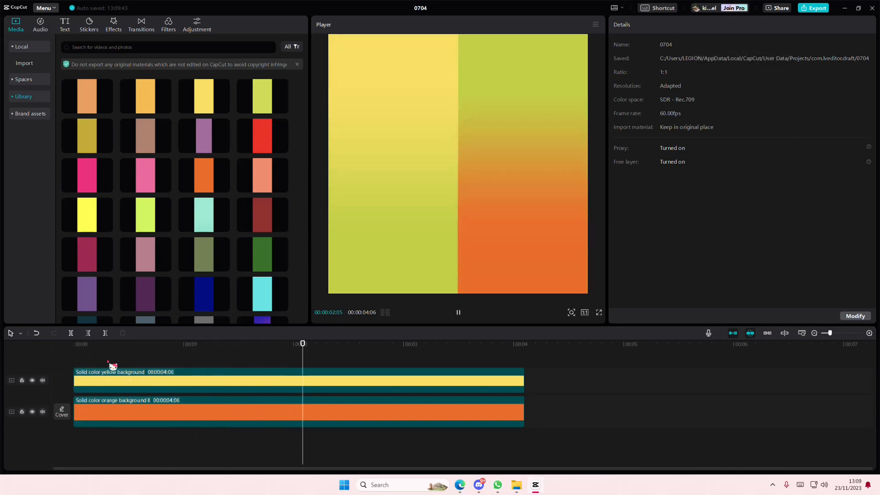
Move the yellow clip's end mask keyframe earlier, to about 00:00:02:03
{"action": "left_click", "coordinate": [345, 380]}
{"action": "left_click", "coordinate": [523, 378]}
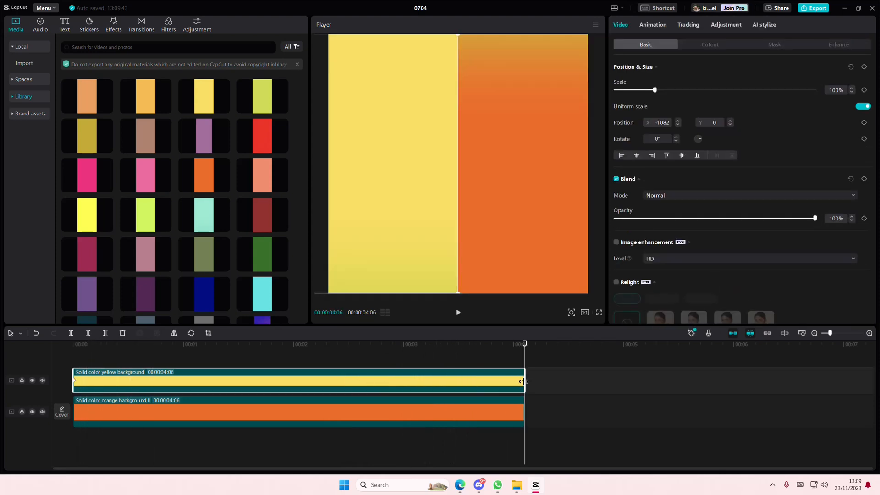
{"action": "left_click_drag", "start_coordinate": [497, 388], "coordinate": [299, 391]}
Move the orange clip's end mask keyframe to about the two-second mark, in line with the yellow clip's keyframe
{"action": "left_click", "coordinate": [522, 413]}
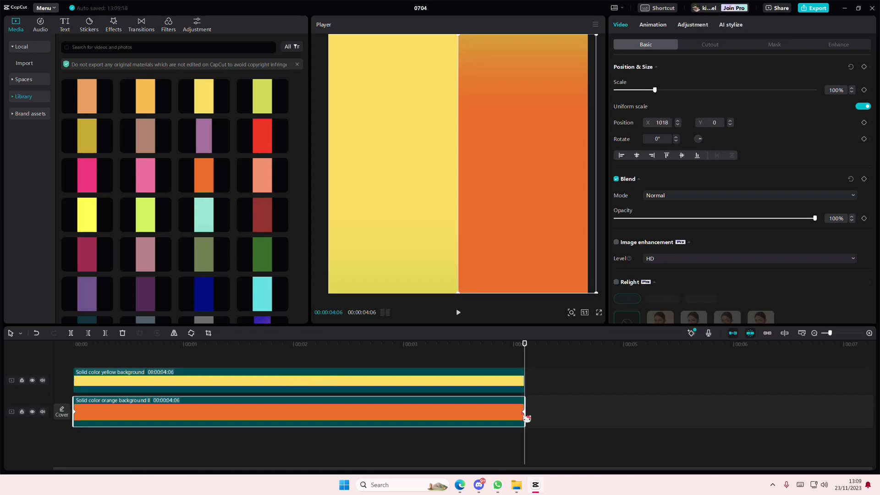
{"action": "left_click", "coordinate": [290, 380]}
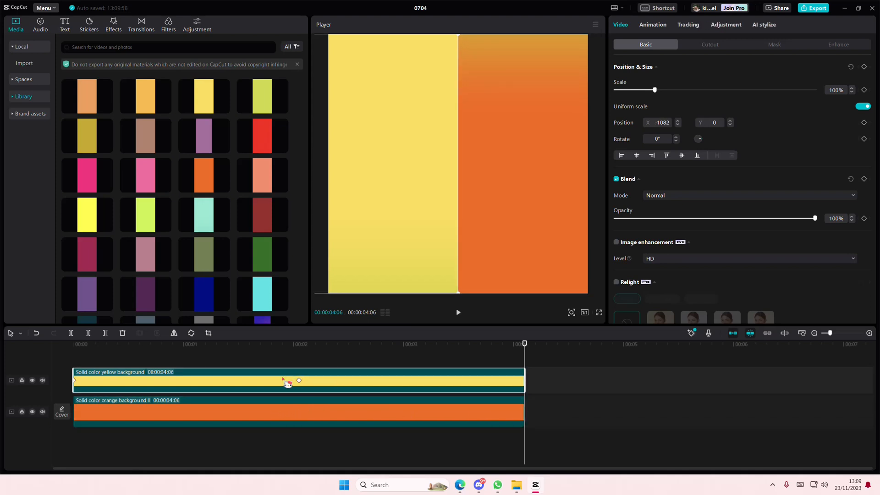
{"action": "left_click", "coordinate": [299, 381]}
{"action": "left_click", "coordinate": [298, 414]}
{"action": "left_click_drag", "start_coordinate": [285, 417], "coordinate": [299, 418]}
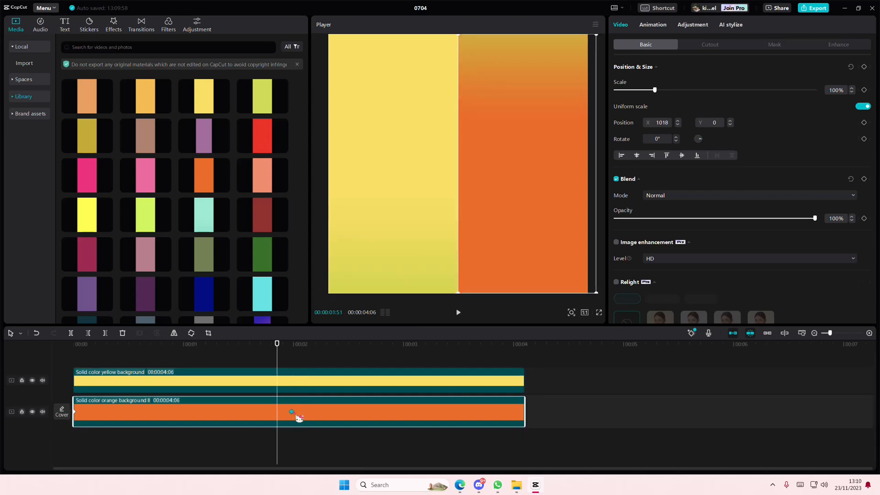
{"action": "left_click", "coordinate": [304, 386]}
{"action": "left_click", "coordinate": [300, 380]}
{"action": "left_click", "coordinate": [303, 417]}
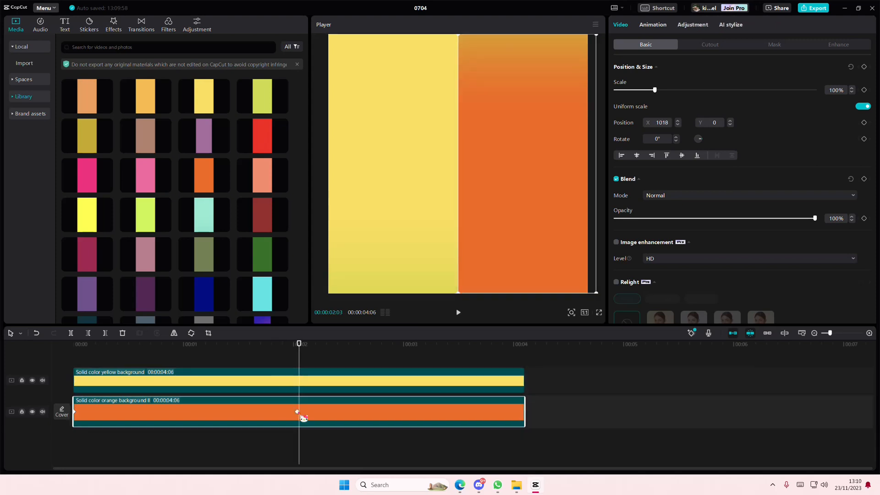
Play the background animation from the start to check the repositioned keyframes, and return the playhead to the beginning
{"action": "left_click", "coordinate": [298, 412]}
{"action": "left_click", "coordinate": [305, 356]}
{"action": "left_click_drag", "start_coordinate": [305, 357], "coordinate": [68, 369]}
{"action": "key", "text": "space"}
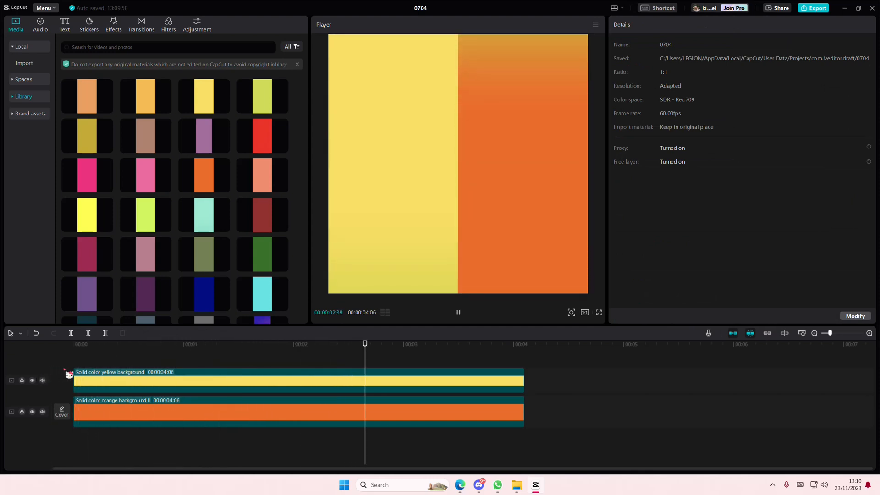
{"action": "key", "text": "space"}
{"action": "left_click_drag", "start_coordinate": [117, 361], "coordinate": [45, 367]}
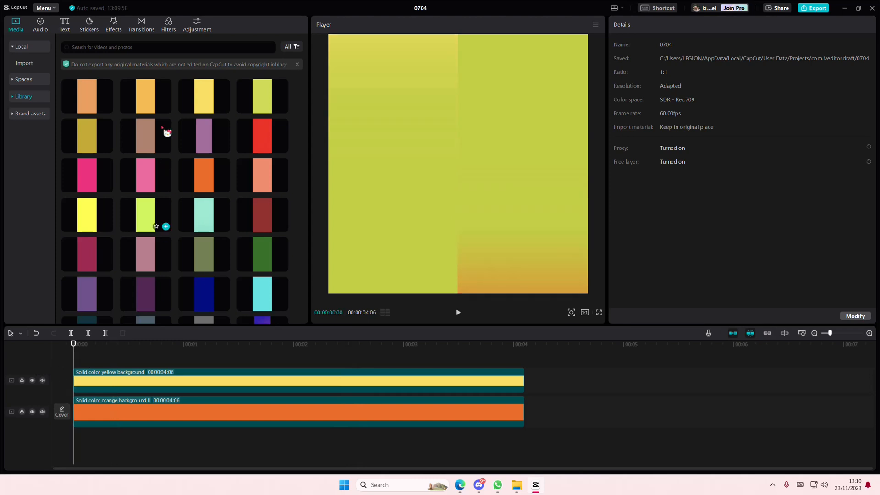
Add the smiling sun and red crab stickers from the Trending stickers above the background clips, starting at the beginning of the timeline
{"action": "left_click", "coordinate": [88, 29]}
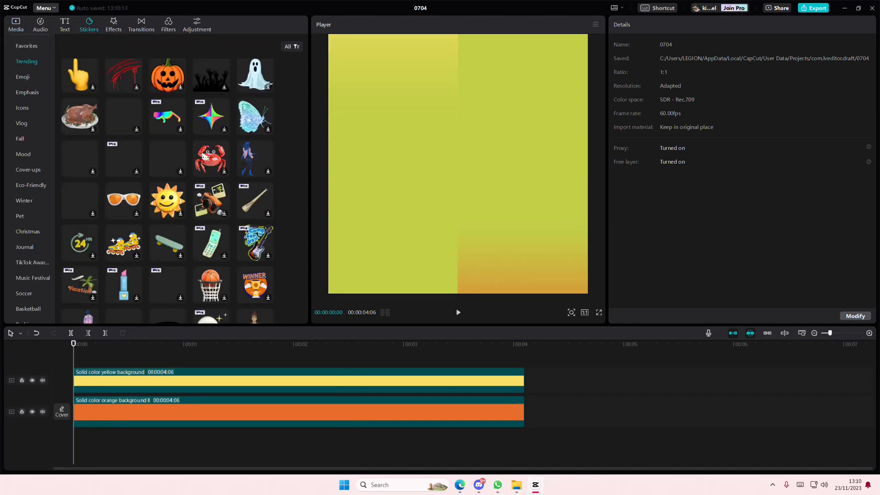
{"action": "left_click_drag", "start_coordinate": [163, 214], "coordinate": [368, 355]}
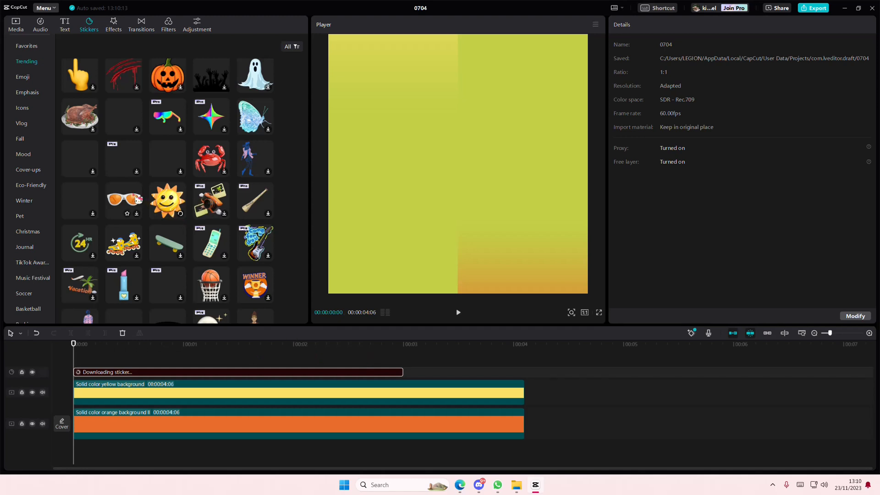
{"action": "left_click_drag", "start_coordinate": [213, 171], "coordinate": [65, 361]}
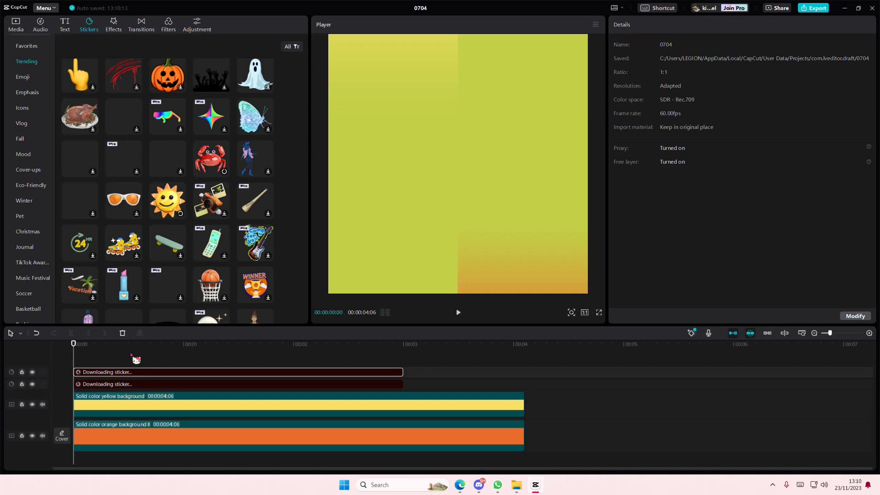
{"action": "scroll", "coordinate": [282, 289], "scroll_direction": "down", "scroll_amount": 5}
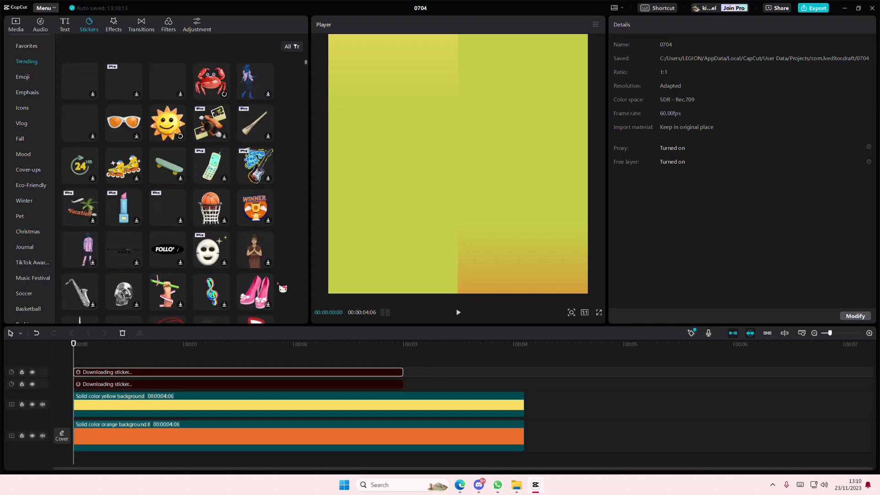
{"action": "scroll", "coordinate": [284, 293], "scroll_direction": "up", "scroll_amount": 2}
{"action": "scroll", "coordinate": [285, 296], "scroll_direction": "up", "scroll_amount": 4}
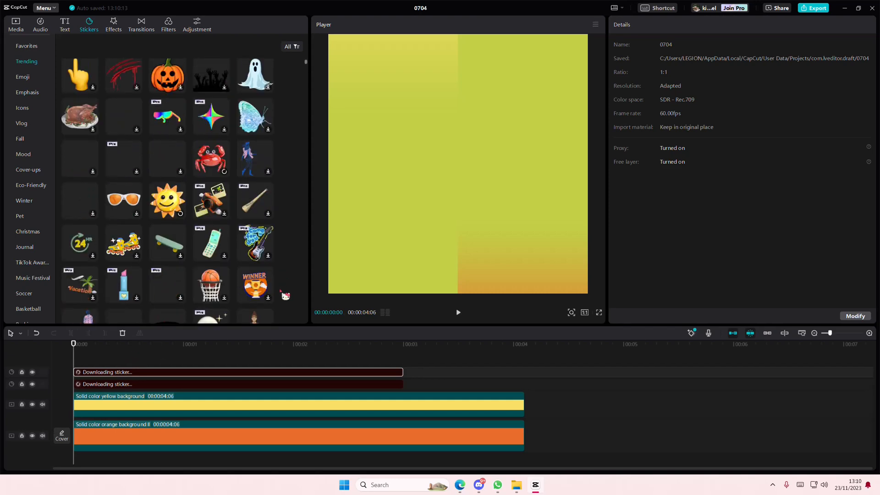
{"action": "left_click", "coordinate": [402, 385]}
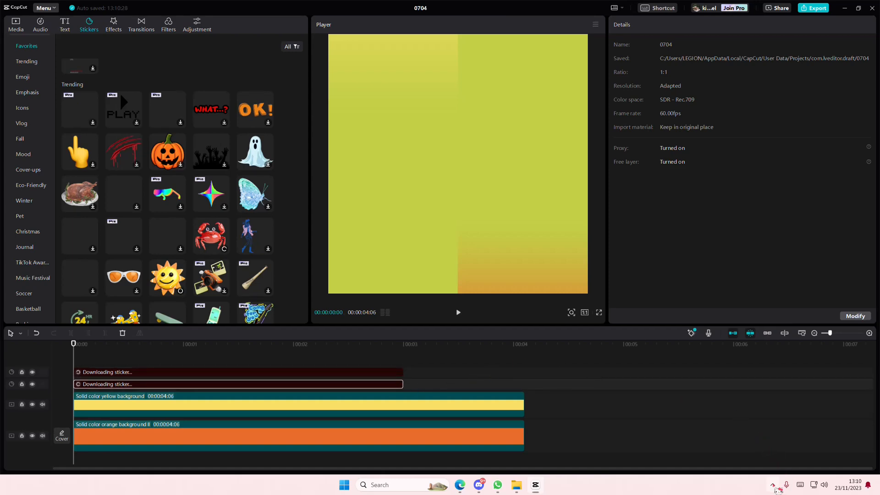
{"action": "left_click", "coordinate": [773, 484]}
{"action": "left_click", "coordinate": [742, 446]}
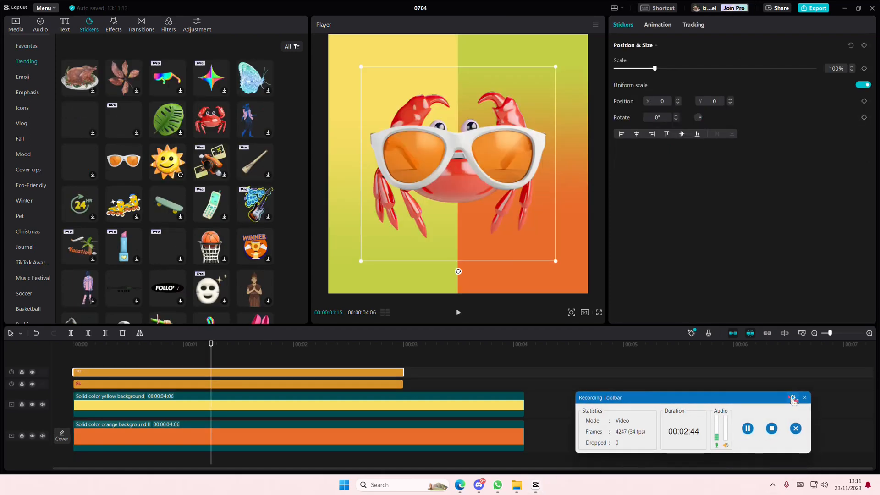
{"action": "left_click", "coordinate": [805, 398]}
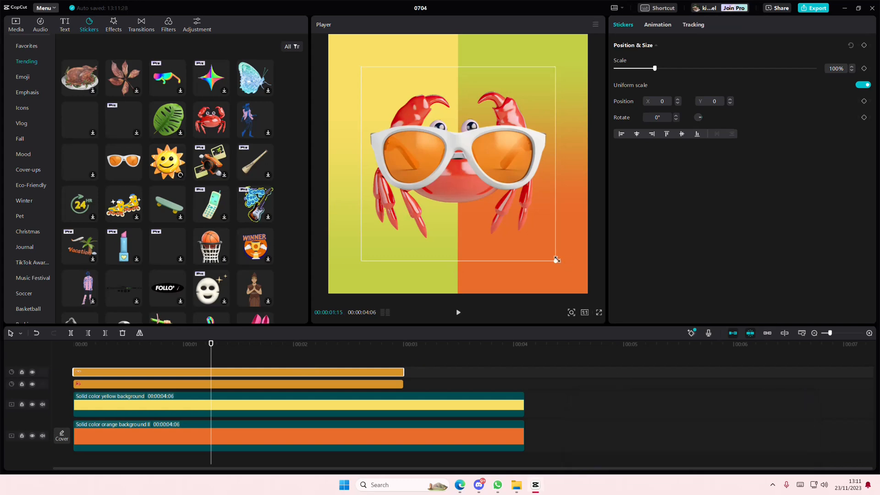
Scale the sunglasses sticker to 42% on the orange half, and scale the crab sticker to 53% centered on the yellow half
{"action": "left_click_drag", "start_coordinate": [557, 259], "coordinate": [498, 205]}
{"action": "left_click_drag", "start_coordinate": [462, 177], "coordinate": [534, 183]}
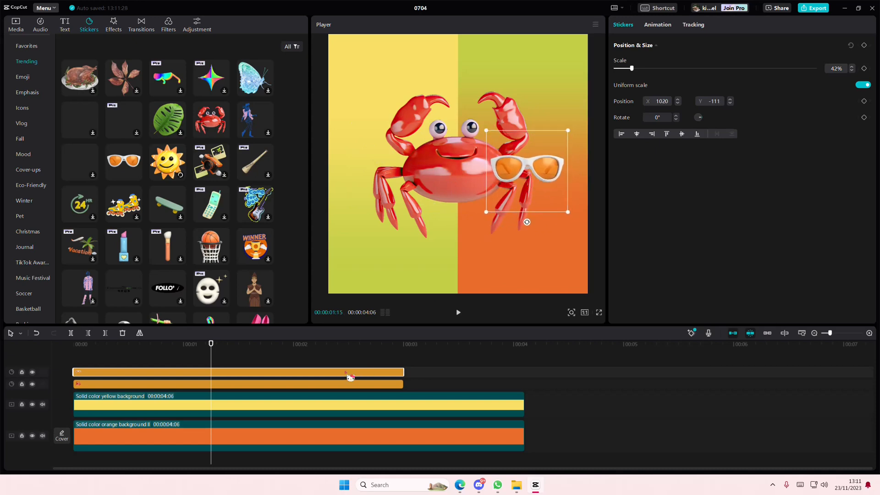
{"action": "left_click", "coordinate": [347, 386]}
{"action": "left_click_drag", "start_coordinate": [555, 259], "coordinate": [449, 223]}
{"action": "left_click_drag", "start_coordinate": [420, 194], "coordinate": [419, 186]}
Enlarge the sunglasses sticker to 52% and place it on the orange half at X 995, Y 0
{"action": "left_click", "coordinate": [530, 182]}
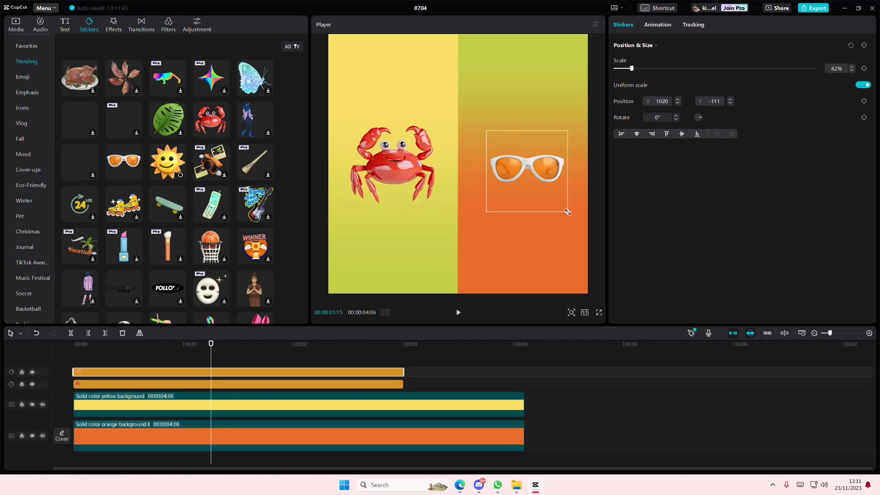
{"action": "left_click_drag", "start_coordinate": [568, 212], "coordinate": [578, 225]}
{"action": "left_click_drag", "start_coordinate": [548, 181], "coordinate": [551, 171]}
Extend the sunglasses and crab sticker clips to 00:00:04:06, matching the end of the background clips
{"action": "left_click_drag", "start_coordinate": [402, 370], "coordinate": [525, 370]}
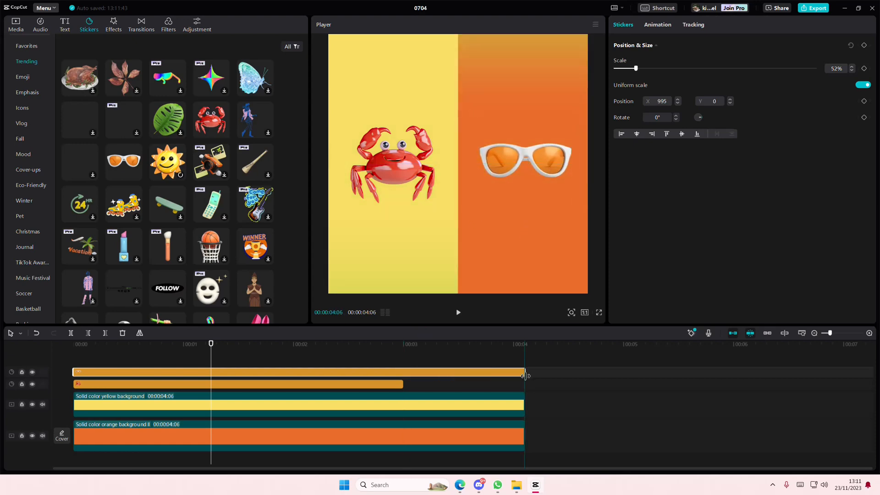
{"action": "left_click_drag", "start_coordinate": [403, 384], "coordinate": [525, 388]}
{"action": "left_click", "coordinate": [389, 361]}
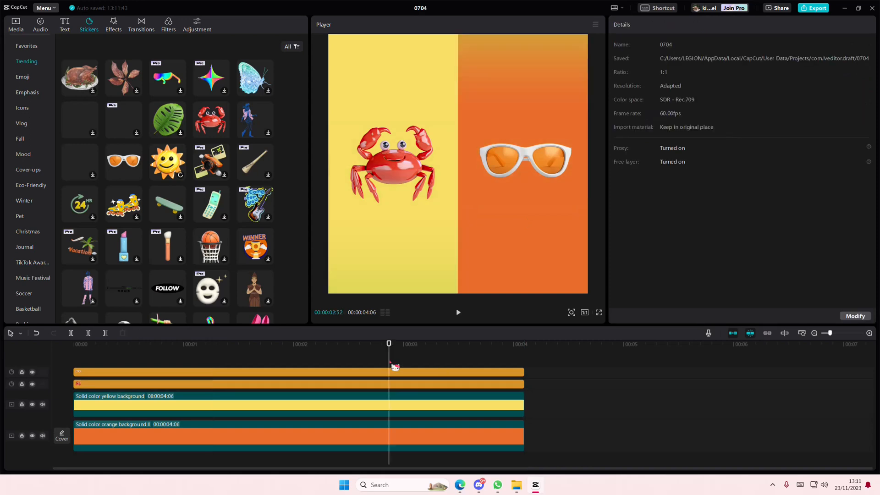
Add Position & Size keyframes to the crab sticker at 00:00:02:03, in line with the background keyframes
{"action": "left_click_drag", "start_coordinate": [389, 349], "coordinate": [9, 347]}
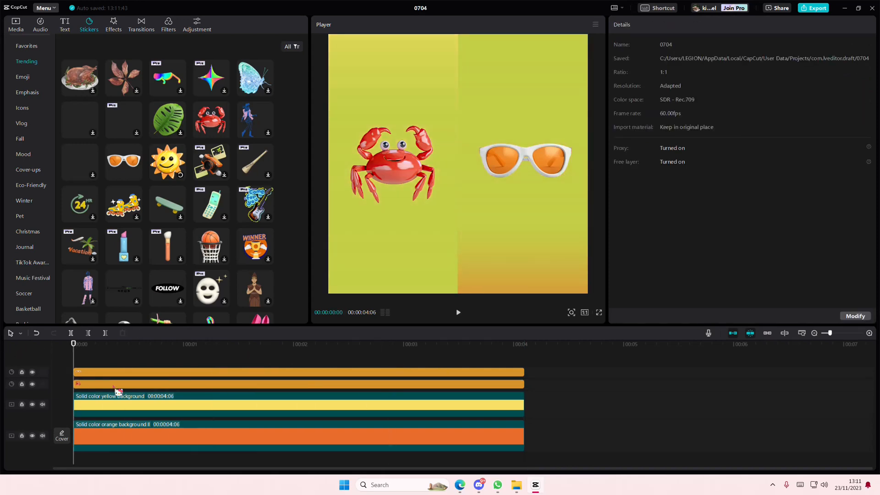
{"action": "left_click", "coordinate": [153, 389]}
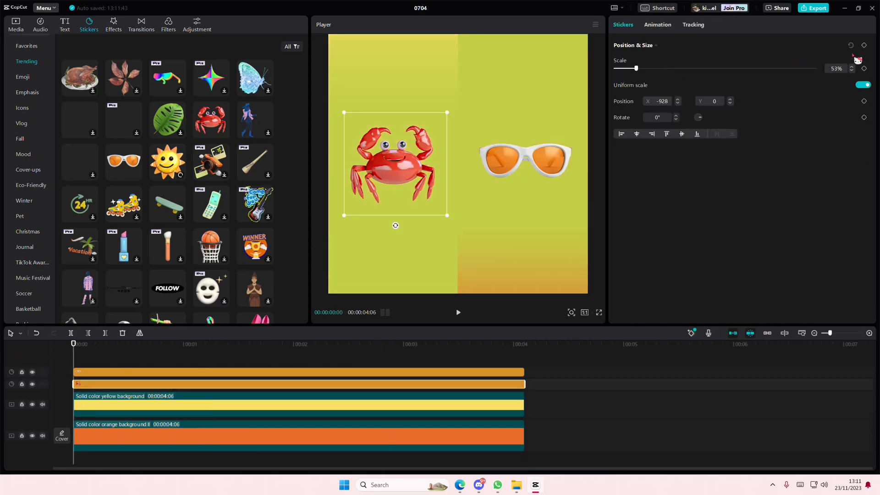
{"action": "left_click", "coordinate": [299, 408]}
{"action": "left_click", "coordinate": [297, 385]}
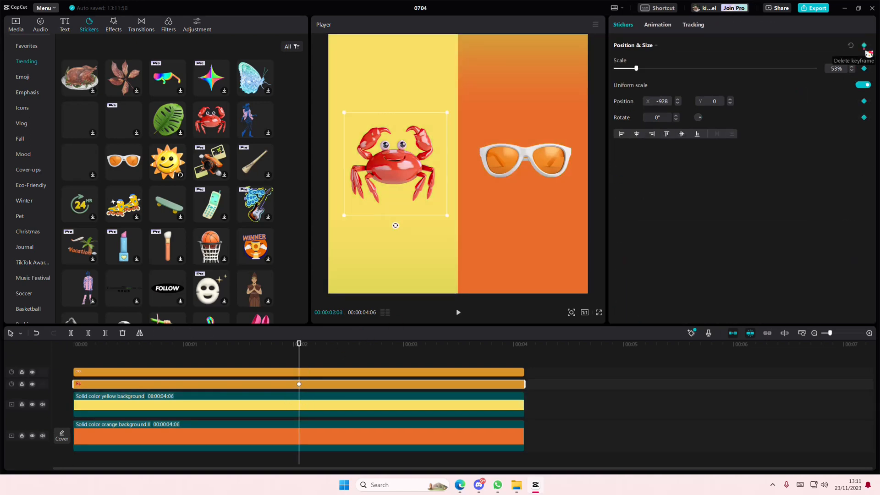
At the start of the timeline, move the crab sticker above the frame to X -928, Y 2638
{"action": "left_click", "coordinate": [215, 359]}
{"action": "left_click_drag", "start_coordinate": [215, 357], "coordinate": [41, 368]}
{"action": "left_click", "coordinate": [79, 386]}
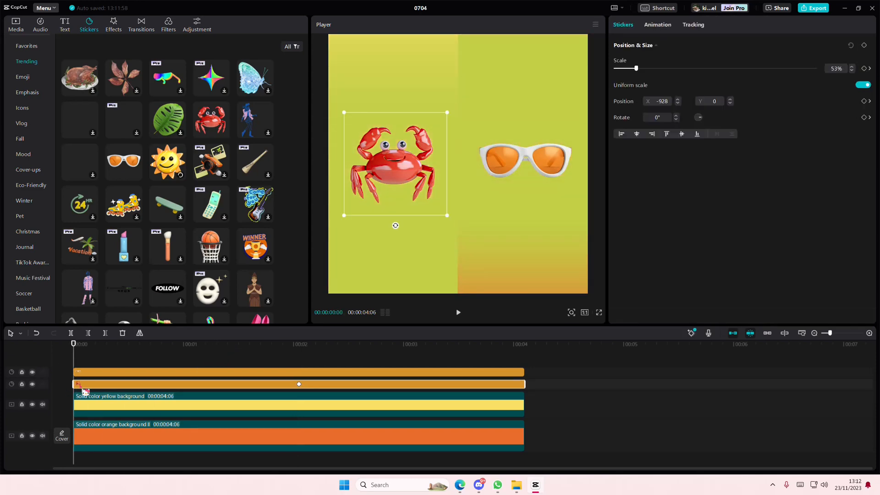
{"action": "left_click_drag", "start_coordinate": [409, 198], "coordinate": [410, 26]}
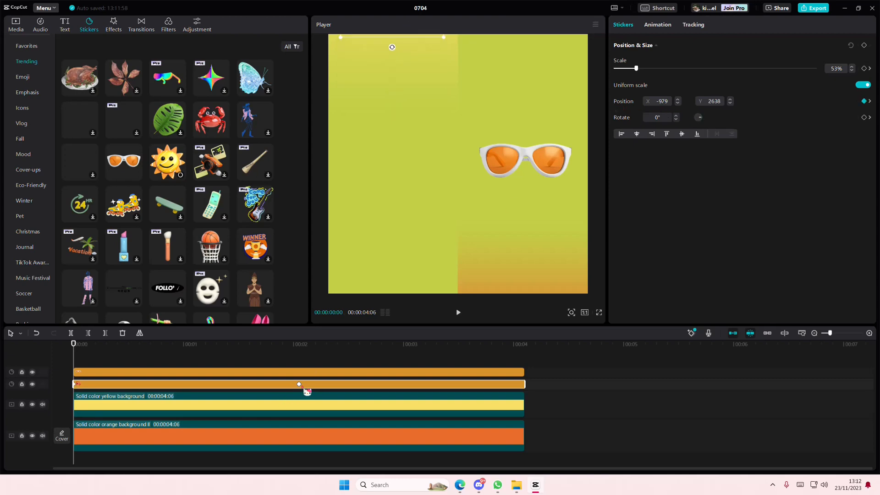
{"action": "left_click", "coordinate": [300, 385]}
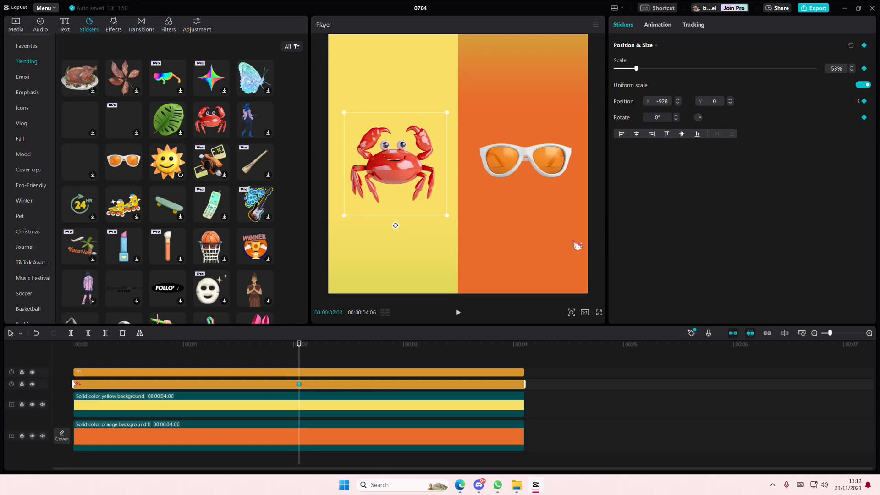
{"action": "left_click_drag", "start_coordinate": [180, 363], "coordinate": [60, 371]}
{"action": "left_click", "coordinate": [300, 385]}
{"action": "left_click_drag", "start_coordinate": [302, 363], "coordinate": [25, 377]}
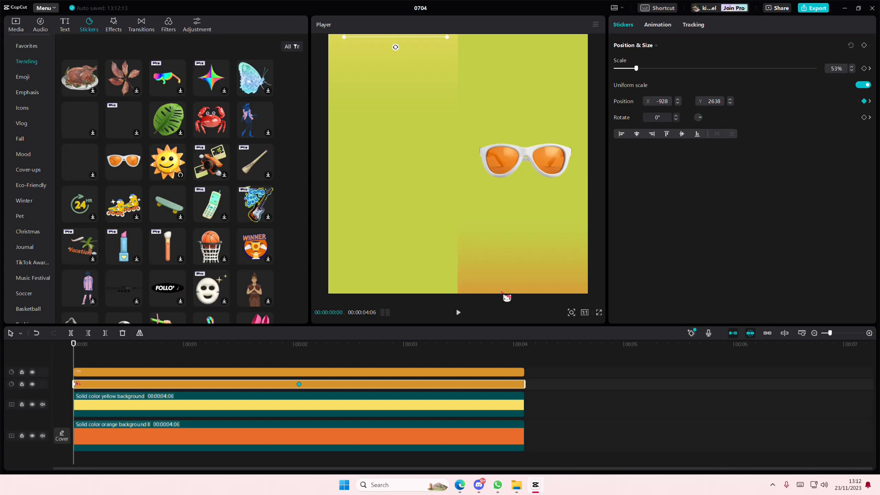
Add Position & Size keyframes to the sunglasses sticker at 00:00:02:03
{"action": "left_click", "coordinate": [140, 362]}
{"action": "left_click_drag", "start_coordinate": [141, 363], "coordinate": [71, 377]}
{"action": "left_click", "coordinate": [106, 377]}
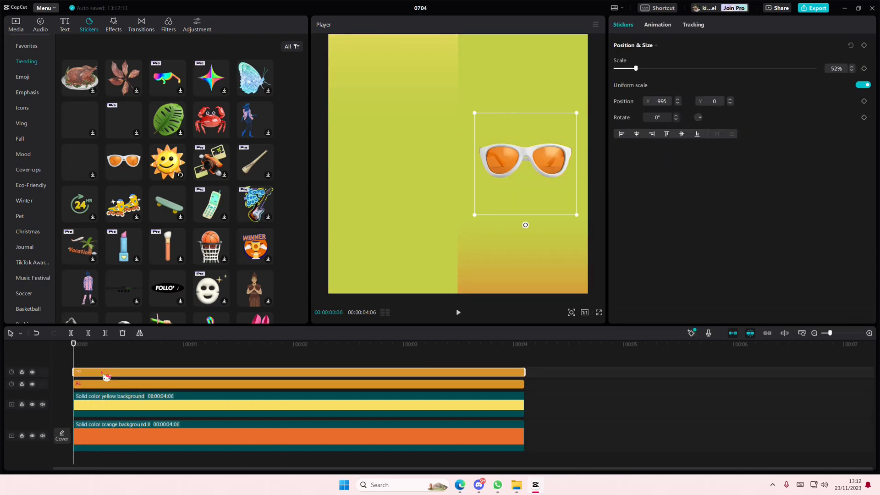
{"action": "left_click", "coordinate": [301, 387]}
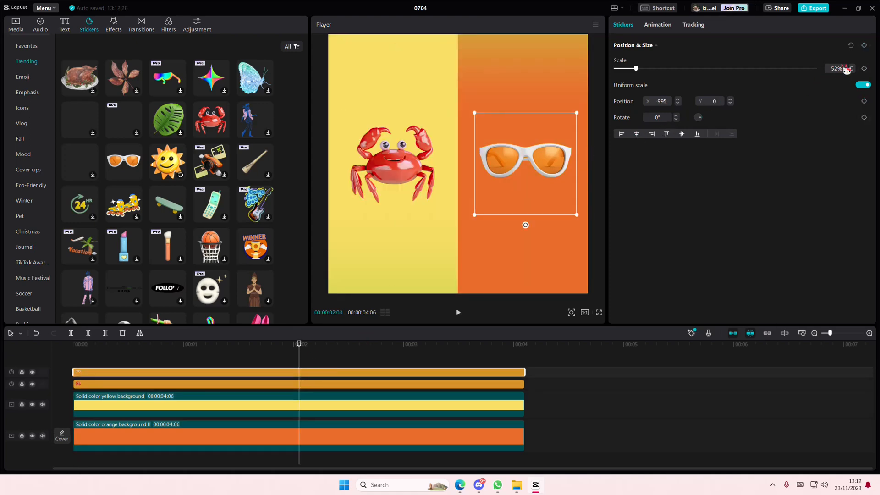
{"action": "left_click", "coordinate": [864, 45]}
At the start of the timeline, move the sunglasses sticker straight down below the frame to X 995, Y -2333
{"action": "left_click_drag", "start_coordinate": [299, 360], "coordinate": [19, 363]}
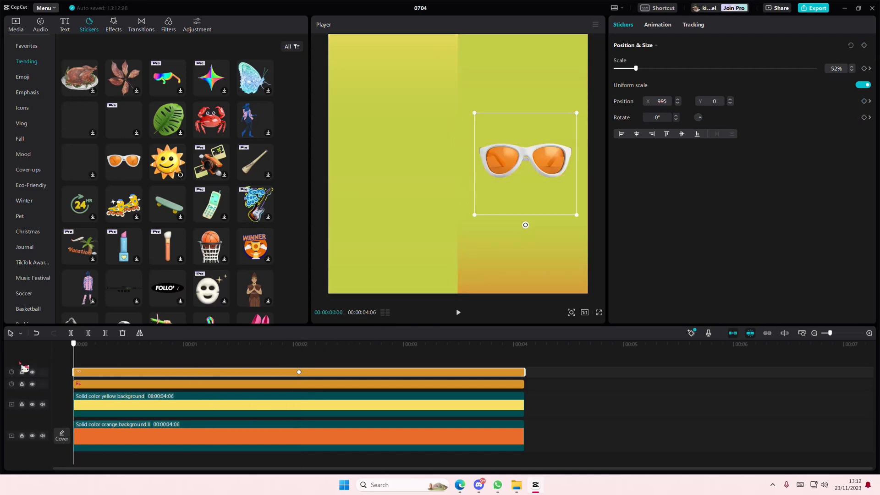
{"action": "left_click_drag", "start_coordinate": [508, 181], "coordinate": [520, 327]}
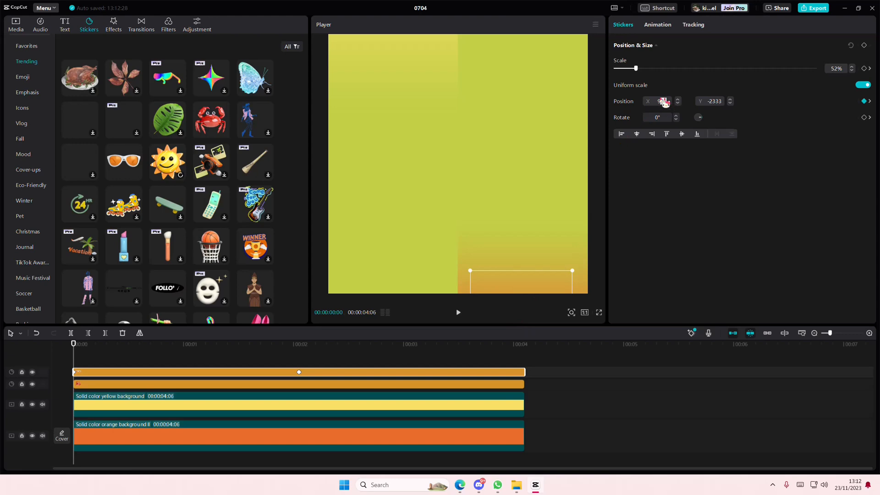
{"action": "scroll", "coordinate": [661, 99], "scroll_direction": "up", "scroll_amount": 3}
Check both stickers' motion around their two-second keyframes and view the In animations available for the sunglasses sticker
{"action": "left_click", "coordinate": [279, 360]}
{"action": "left_click", "coordinate": [290, 361]}
{"action": "left_click", "coordinate": [297, 384]}
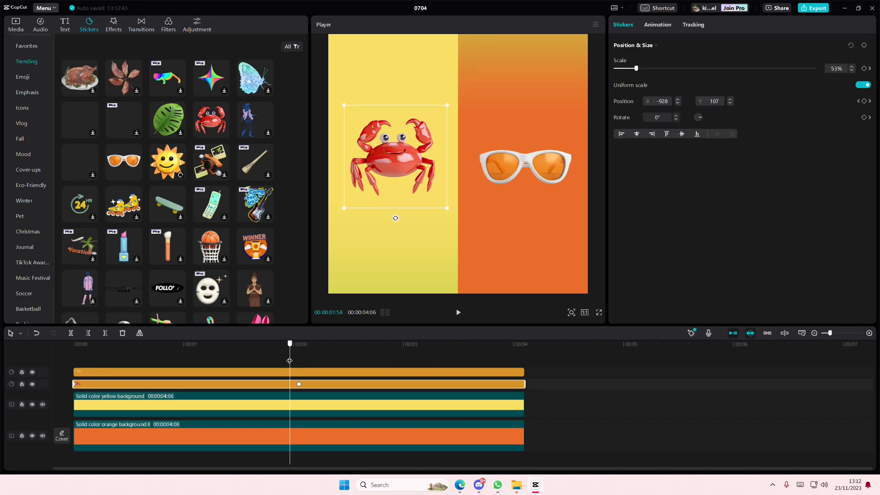
{"action": "left_click", "coordinate": [302, 372]}
{"action": "left_click_drag", "start_coordinate": [290, 364], "coordinate": [240, 376]}
{"action": "left_click", "coordinate": [661, 26]}
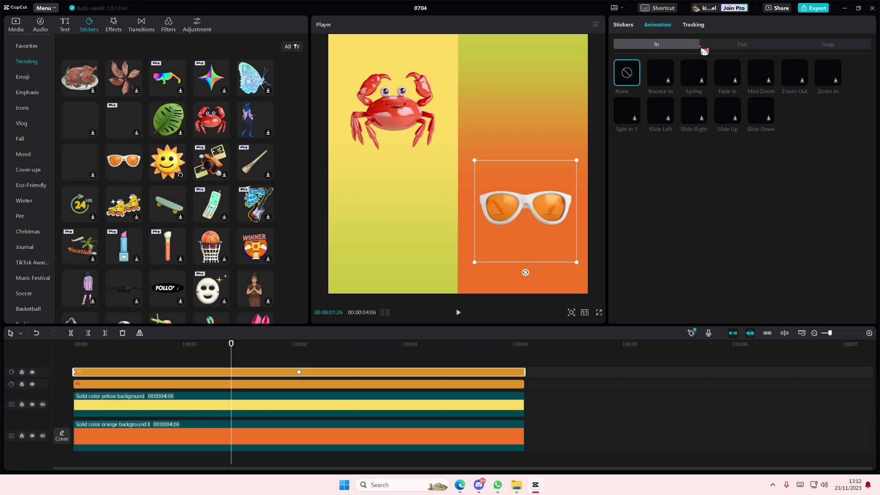
{"action": "left_click", "coordinate": [444, 378]}
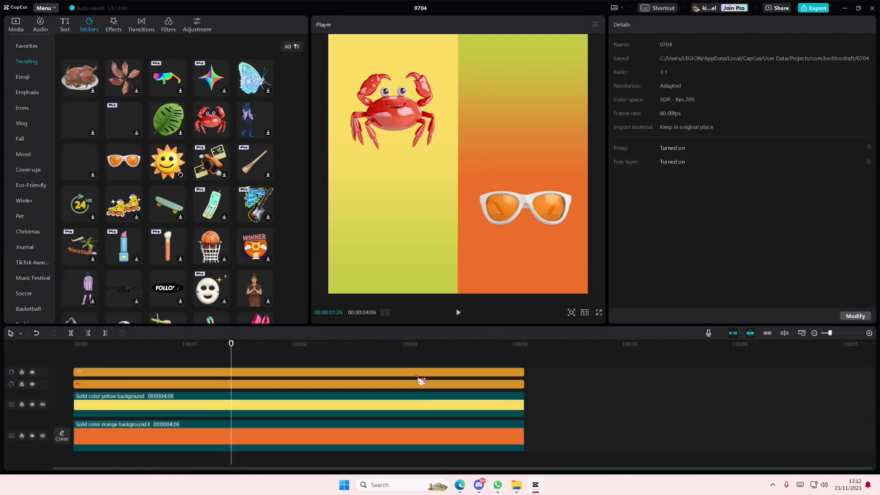
Convert the sunglasses sticker and the crab sticker into two separate compound clips
{"action": "right_click", "coordinate": [418, 372]}
{"action": "left_click", "coordinate": [455, 455]}
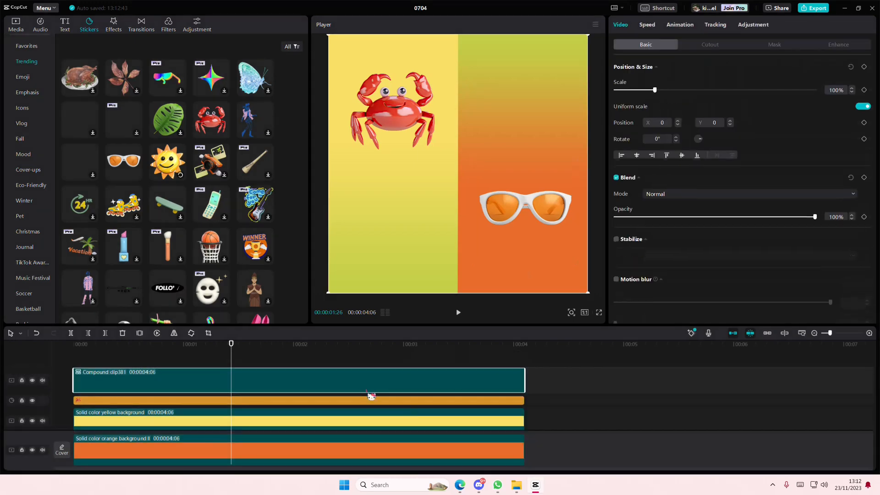
{"action": "left_click", "coordinate": [369, 401]}
{"action": "right_click", "coordinate": [369, 403]}
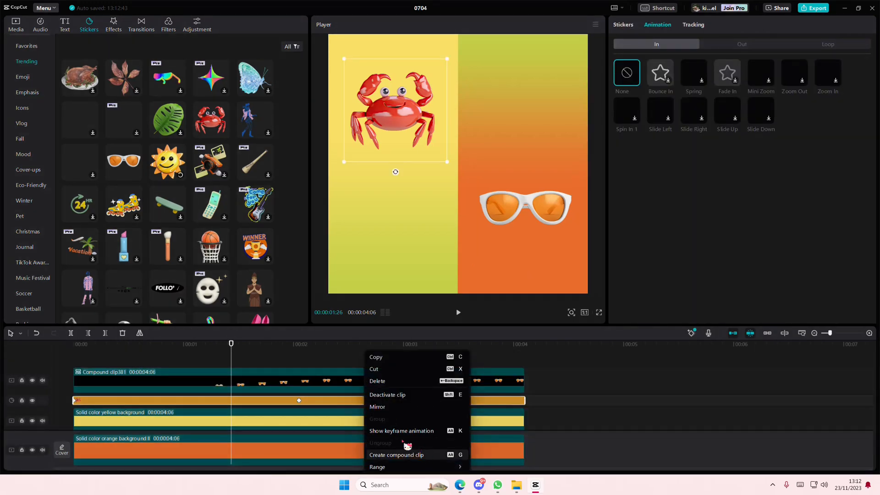
{"action": "left_click", "coordinate": [407, 454]}
Try to apply the Fade In animation to the sunglasses and crab compound clips
{"action": "left_click", "coordinate": [297, 373]}
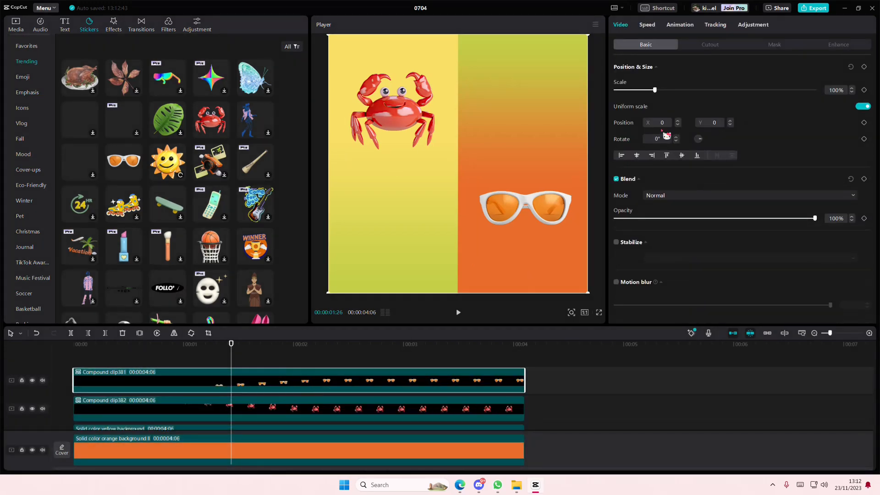
{"action": "left_click", "coordinate": [677, 28]}
{"action": "left_click", "coordinate": [738, 190]}
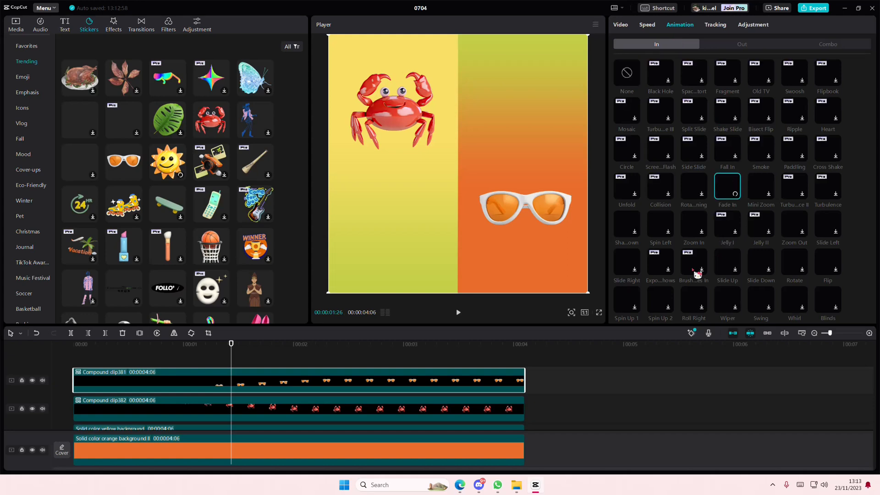
{"action": "left_click", "coordinate": [245, 407]}
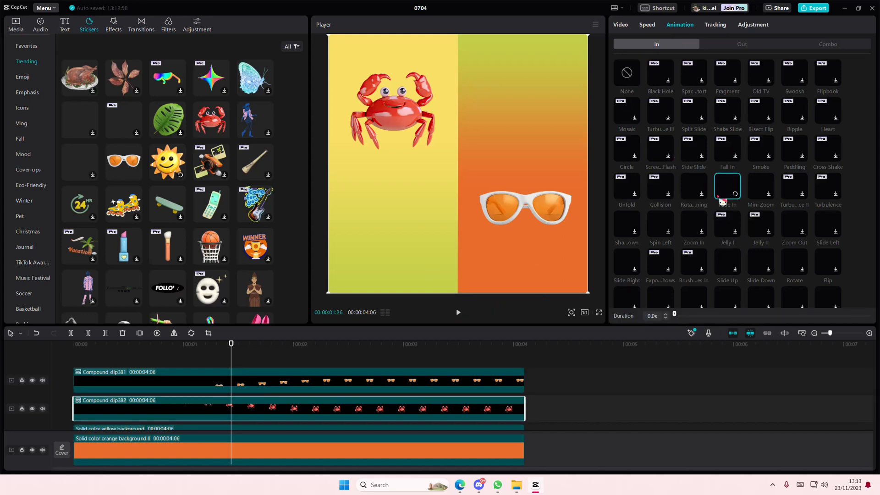
Play the composition from the start to review how the stickers move in over the backgrounds
{"action": "left_click", "coordinate": [248, 364]}
{"action": "left_click_drag", "start_coordinate": [246, 361], "coordinate": [17, 364]}
{"action": "key", "text": "space"}
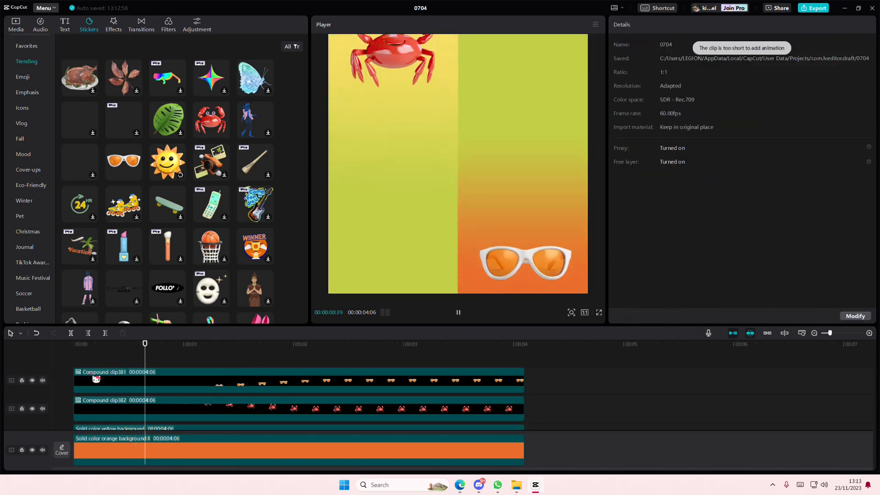
{"action": "left_click", "coordinate": [275, 385]}
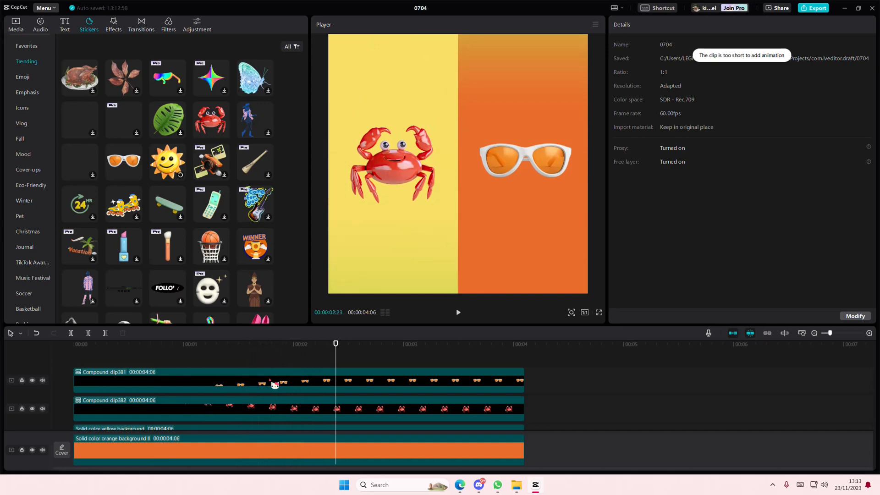
Add an opacity keyframe of 0% at the very start of the sunglasses compound clip
{"action": "left_click", "coordinate": [684, 29]}
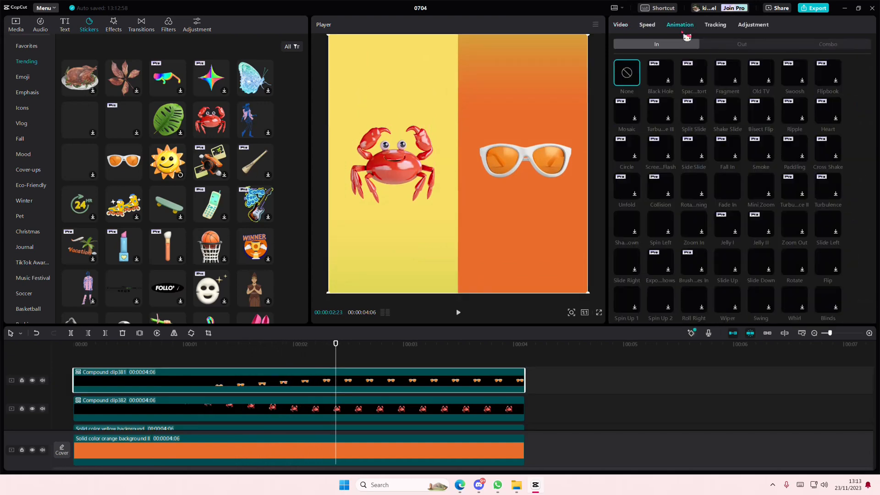
{"action": "left_click", "coordinate": [204, 362]}
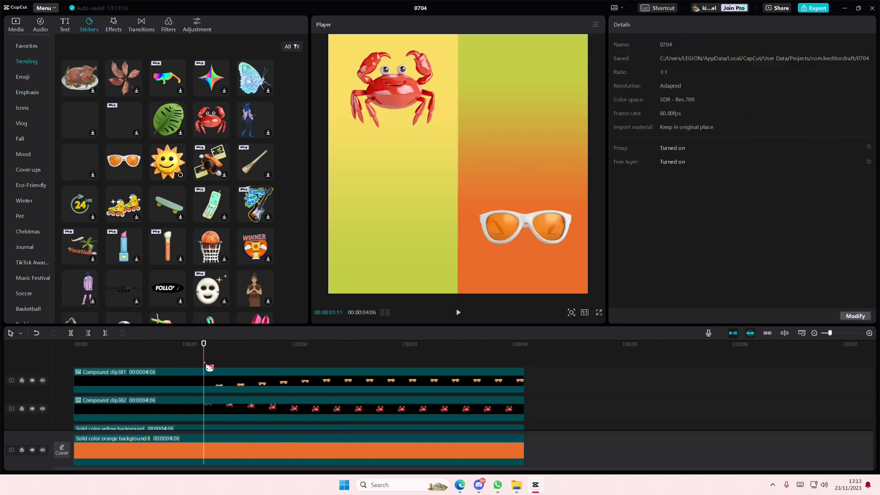
{"action": "left_click_drag", "start_coordinate": [204, 362], "coordinate": [71, 375]}
{"action": "left_click", "coordinate": [100, 376]}
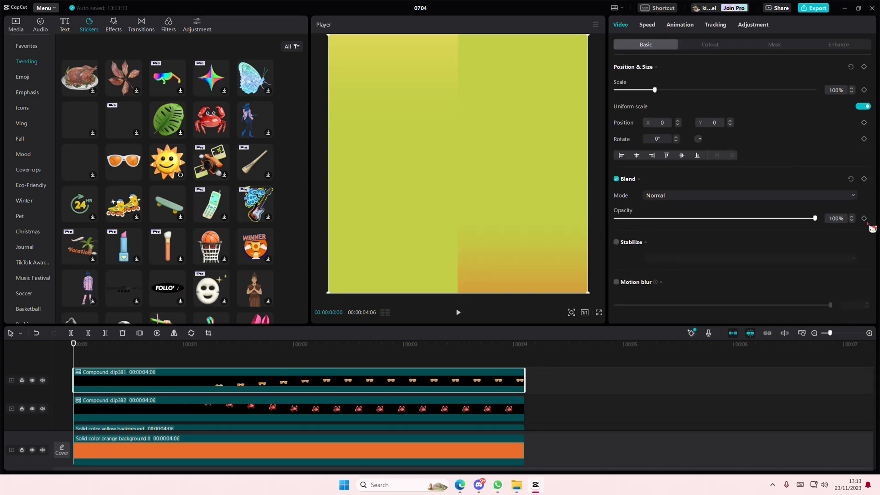
{"action": "left_click", "coordinate": [864, 218]}
{"action": "left_click_drag", "start_coordinate": [732, 220], "coordinate": [479, 263]}
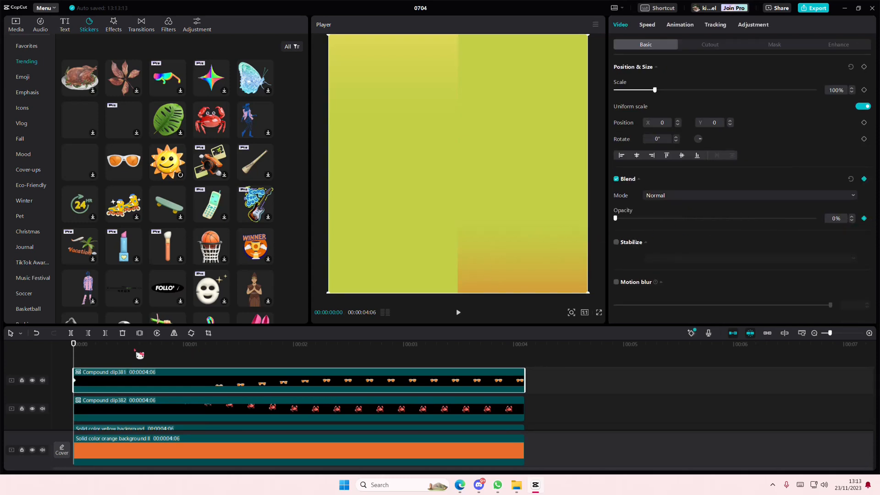
Add a 100% opacity keyframe to the sunglasses compound clip and shift it to about the two-second mark
{"action": "left_click_drag", "start_coordinate": [74, 358], "coordinate": [220, 374]}
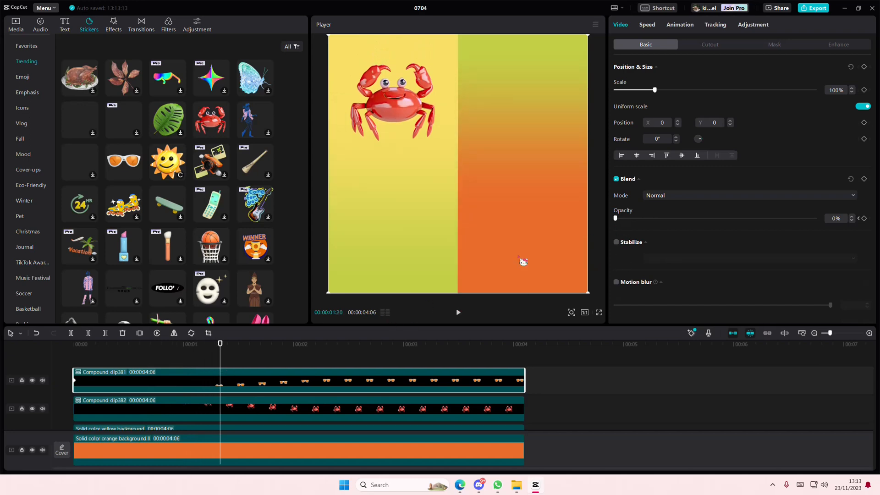
{"action": "left_click_drag", "start_coordinate": [639, 224], "coordinate": [819, 218]}
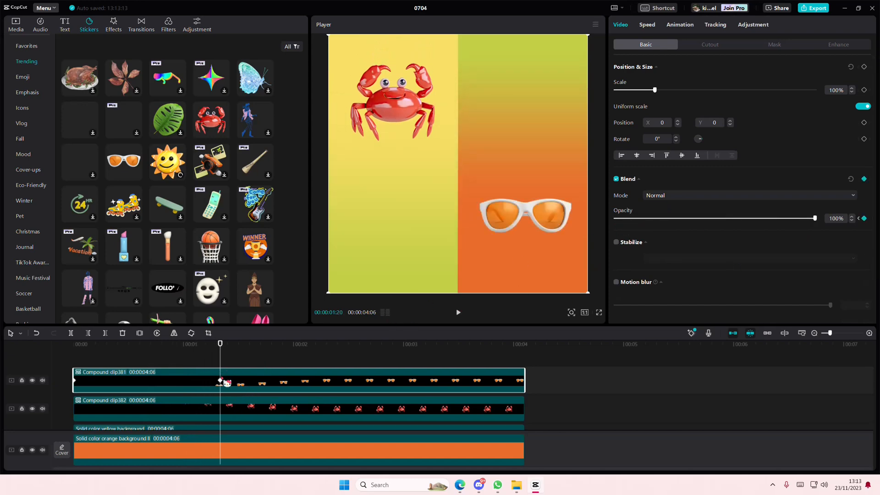
{"action": "left_click_drag", "start_coordinate": [257, 387], "coordinate": [304, 393]}
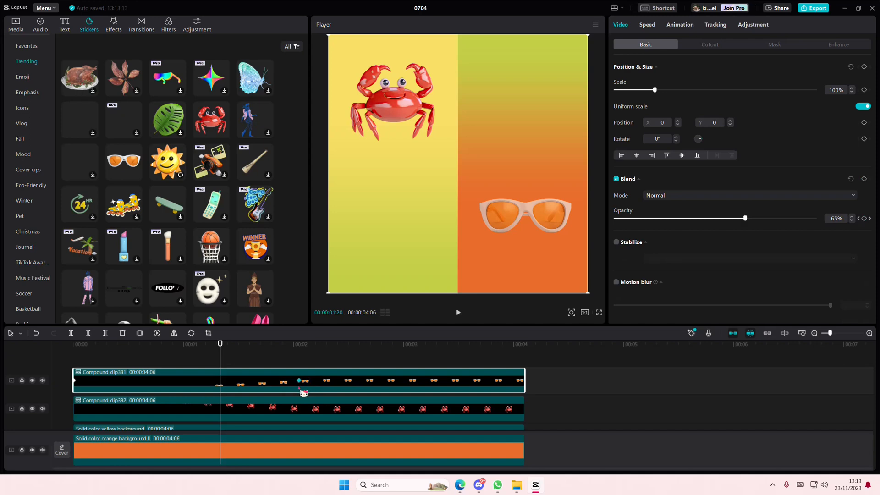
Keyframe the crab compound clip's opacity from 0% at its start to 100% at 00:00:02:03
{"action": "left_click", "coordinate": [289, 408]}
{"action": "left_click_drag", "start_coordinate": [220, 365], "coordinate": [45, 375]}
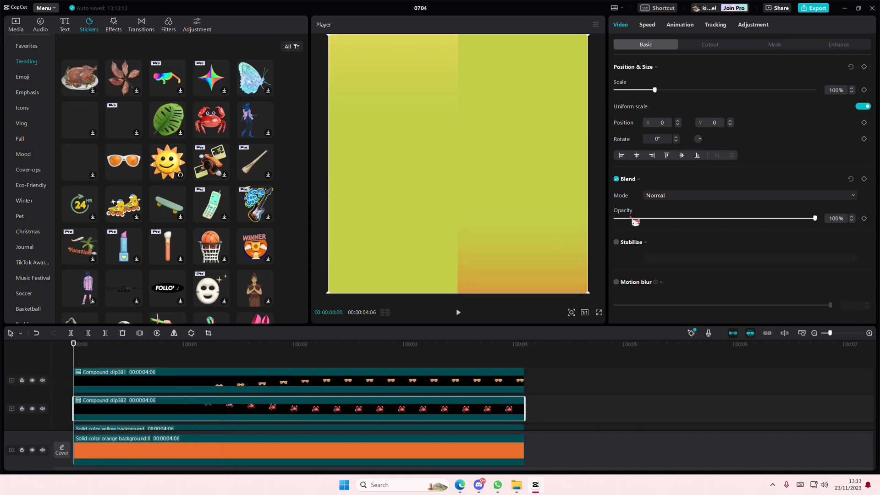
{"action": "left_click_drag", "start_coordinate": [701, 218], "coordinate": [614, 219]}
{"action": "left_click", "coordinate": [863, 218]}
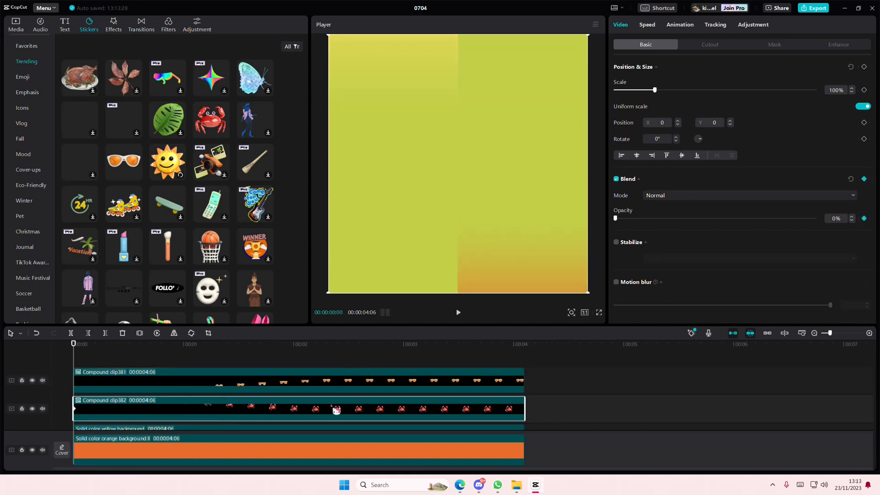
{"action": "left_click", "coordinate": [301, 395]}
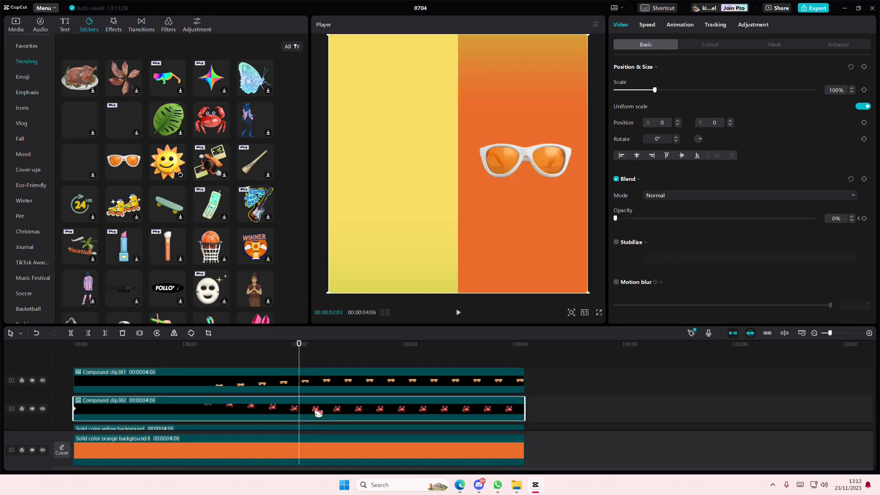
{"action": "left_click_drag", "start_coordinate": [652, 220], "coordinate": [861, 236]}
Play the composition from the start to review the opacity fade on both stickers
{"action": "left_click_drag", "start_coordinate": [222, 366], "coordinate": [32, 388]}
{"action": "key", "text": "space"}
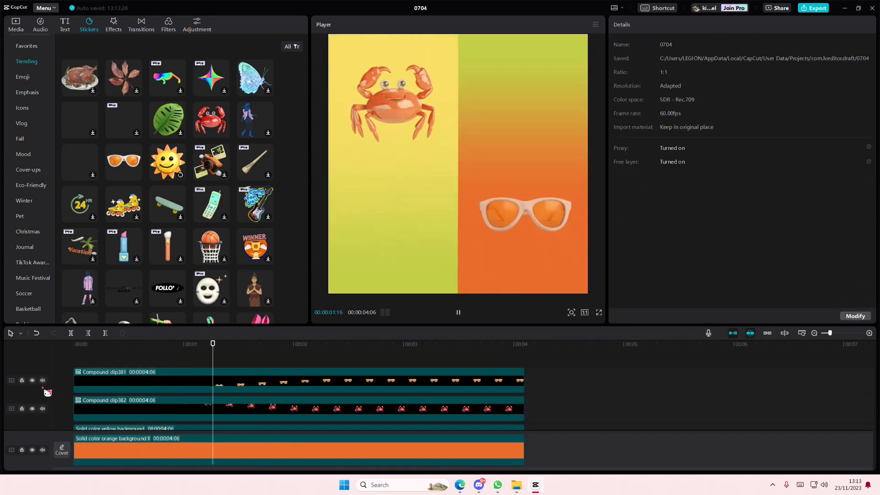
{"action": "key", "text": "space"}
Add a default text clip spanning the whole composition and change its wording to TRAVEL VLOG
{"action": "left_click", "coordinate": [64, 24]}
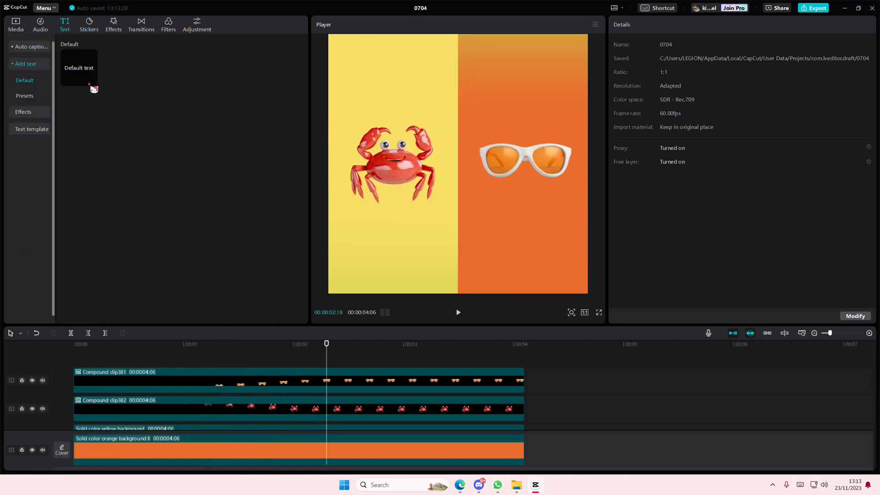
{"action": "left_click_drag", "start_coordinate": [92, 86], "coordinate": [64, 369]}
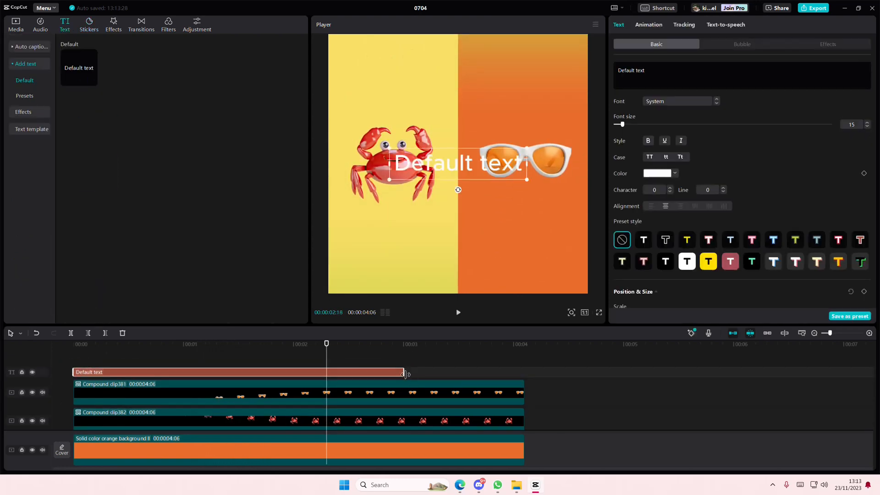
{"action": "left_click_drag", "start_coordinate": [405, 374], "coordinate": [525, 373]}
{"action": "left_click", "coordinate": [660, 83]}
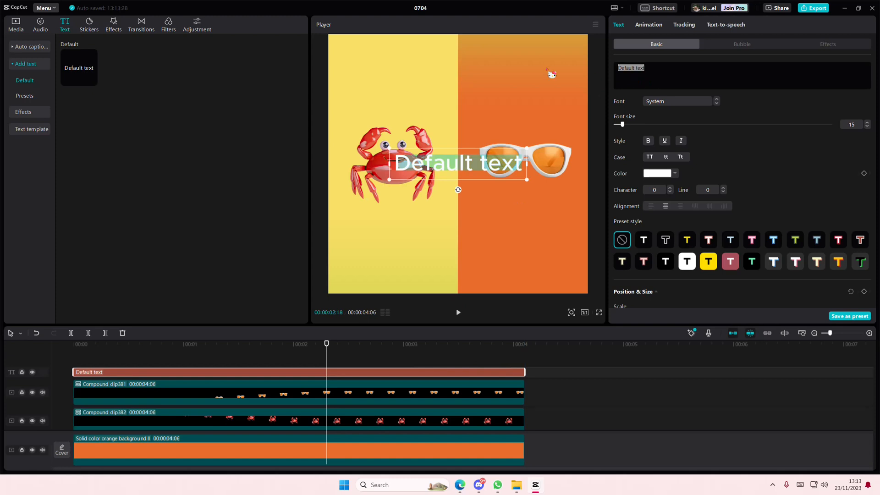
{"action": "type", "text": "TRAC"}
{"action": "key", "text": "BackSpace"}
{"action": "type", "text": "VEL"}
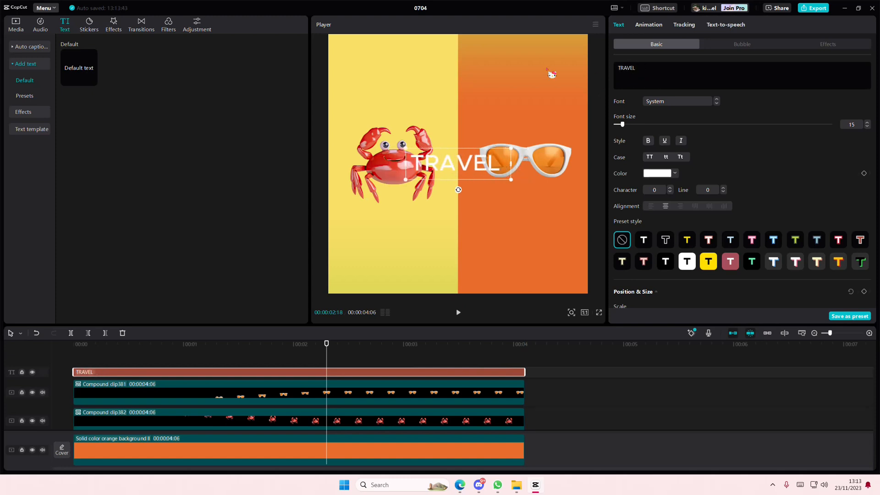
{"action": "type", "text": " VLOG"}
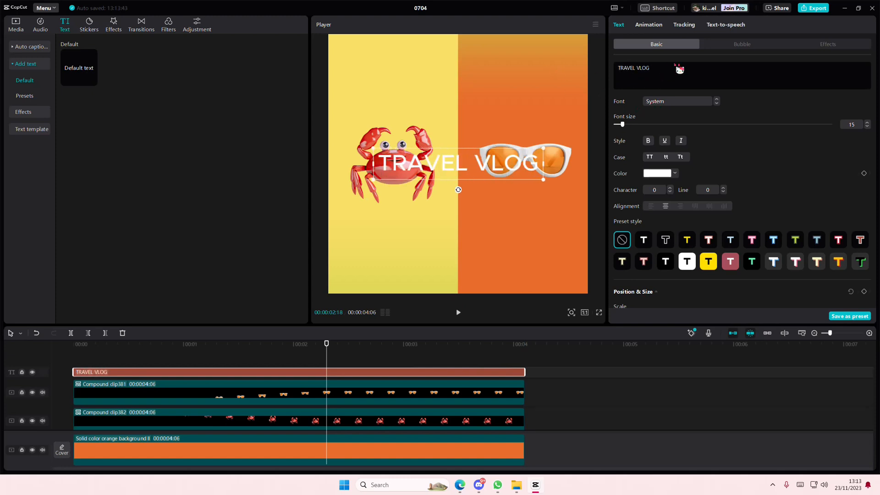
Style the title with the Futura-Bold font and the orange-yellow preset with red shadow, place it below the stickers, and enlarge it
{"action": "left_click", "coordinate": [681, 101]}
{"action": "left_click", "coordinate": [679, 153]}
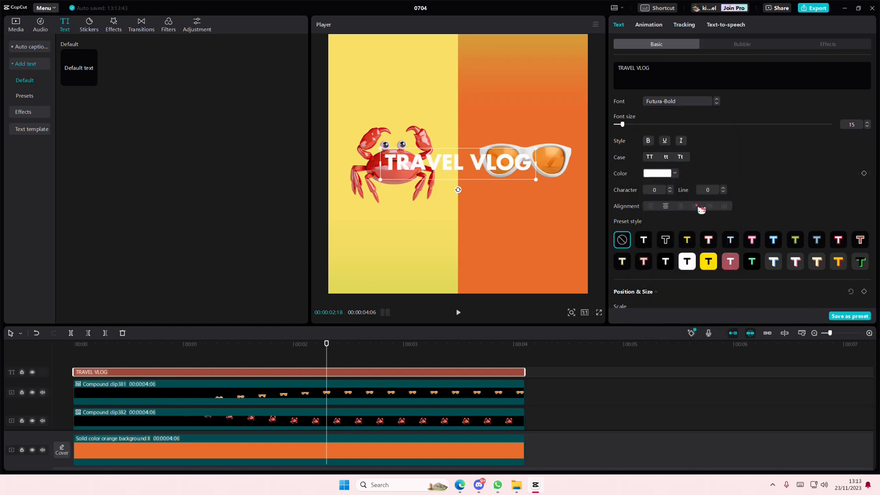
{"action": "left_click", "coordinate": [687, 240]}
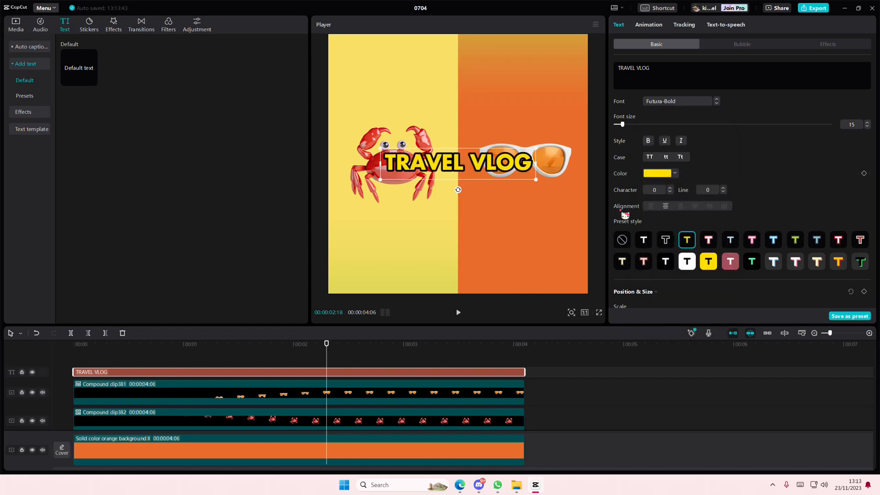
{"action": "left_click", "coordinate": [838, 262]}
{"action": "left_click_drag", "start_coordinate": [458, 174], "coordinate": [458, 249]}
{"action": "left_click_drag", "start_coordinate": [541, 262], "coordinate": [554, 257]}
Try to apply the Roll In entrance animation to the TRAVEL VLOG text
{"action": "left_click", "coordinate": [656, 28]}
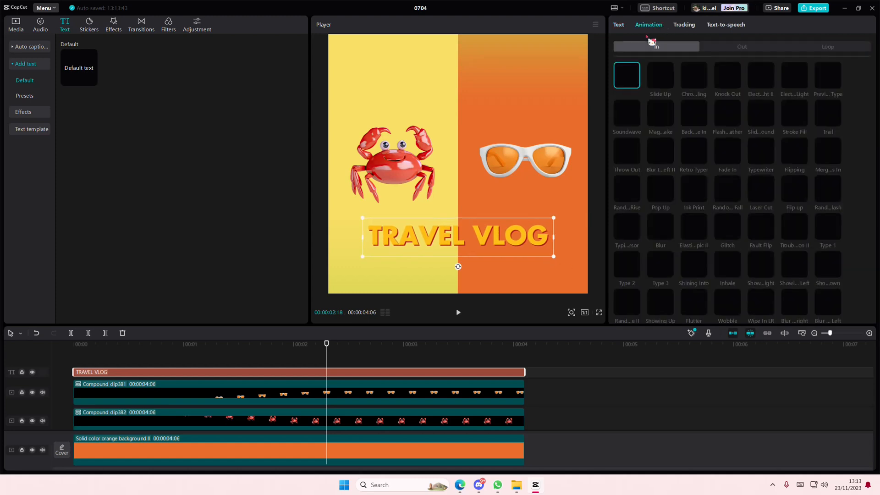
{"action": "scroll", "coordinate": [701, 184], "scroll_direction": "down", "scroll_amount": 4}
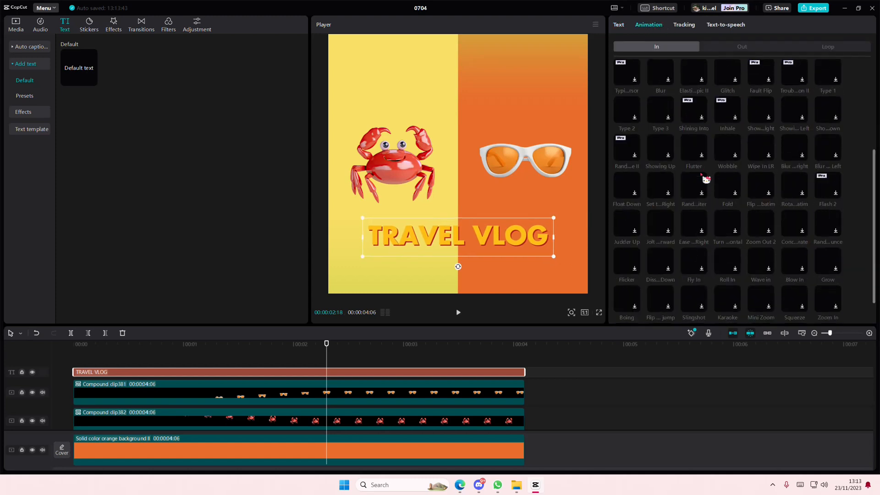
{"action": "scroll", "coordinate": [732, 255], "scroll_direction": "down", "scroll_amount": 1}
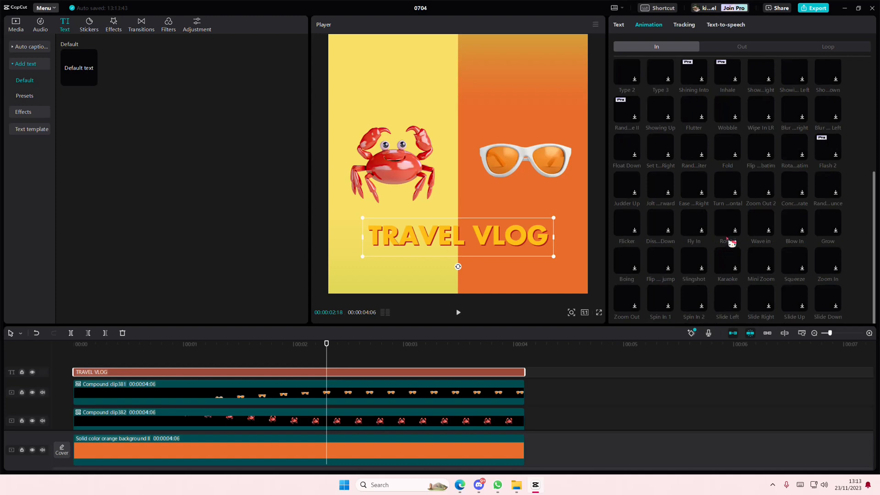
{"action": "left_click", "coordinate": [732, 235]}
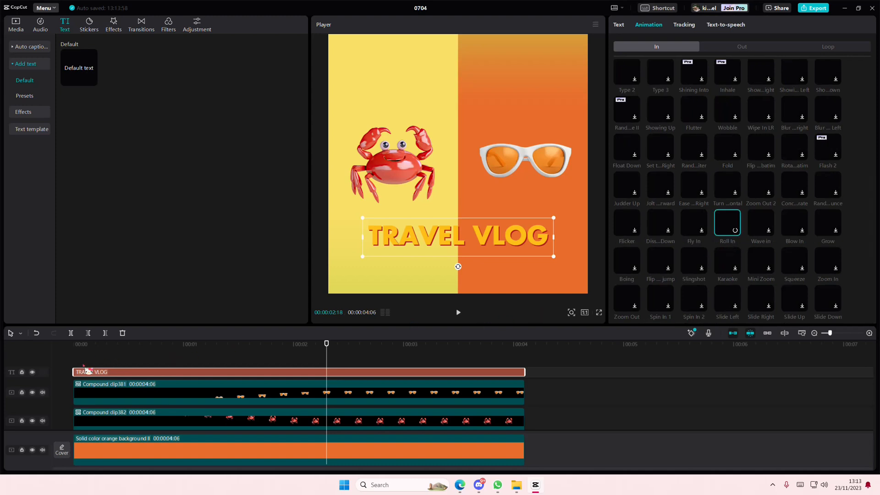
Trim the TRAVEL VLOG clip to begin at 00:00:02:18 and play the composition from the start
{"action": "left_click_drag", "start_coordinate": [75, 371], "coordinate": [8, 365]}
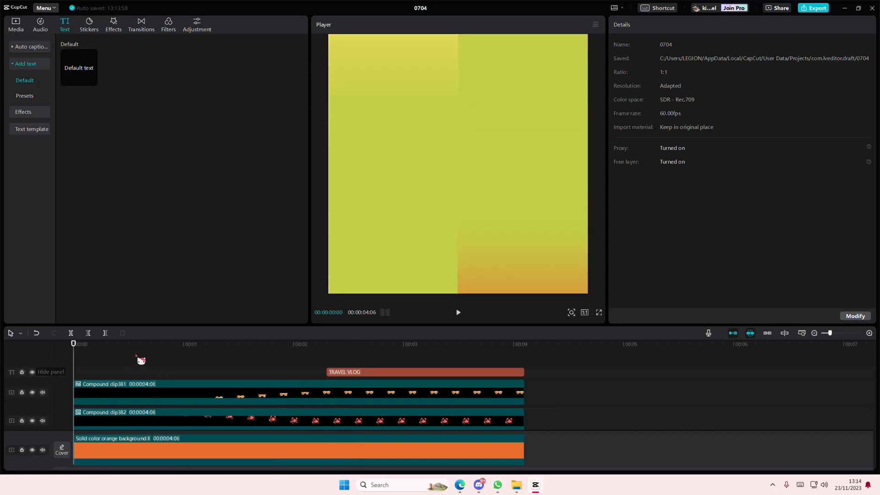
{"action": "key", "text": "space"}
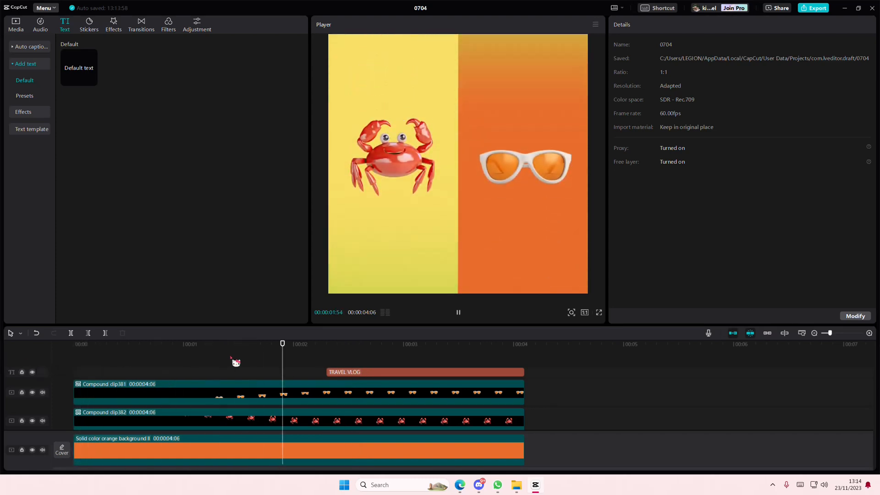
{"action": "key", "text": "space"}
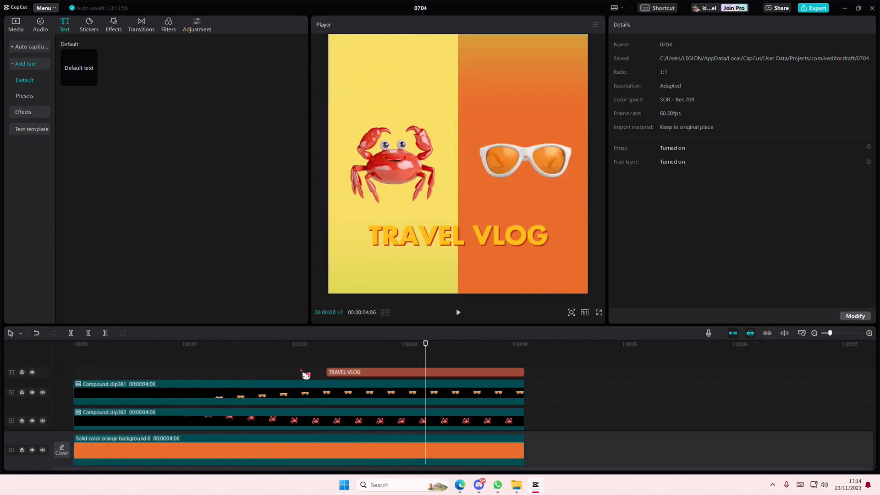
Try the Flipping and Fold entrance animations on the trimmed TRAVEL VLOG text clip
{"action": "left_click", "coordinate": [402, 375]}
{"action": "left_click", "coordinate": [648, 25]}
{"action": "scroll", "coordinate": [728, 213], "scroll_direction": "down", "scroll_amount": 2}
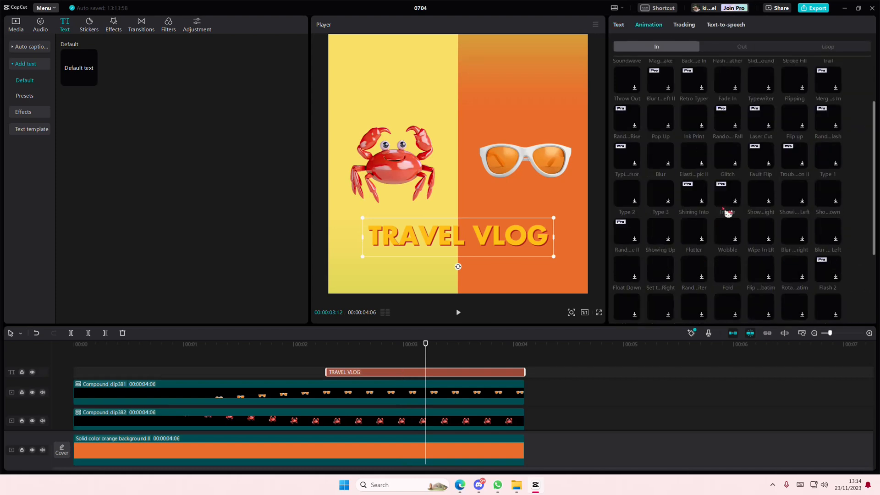
{"action": "scroll", "coordinate": [728, 211], "scroll_direction": "up", "scroll_amount": 2}
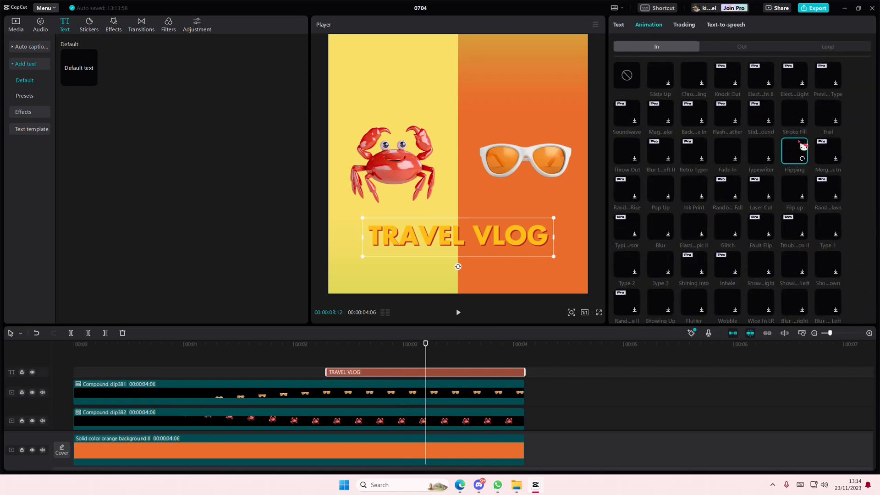
{"action": "scroll", "coordinate": [792, 229], "scroll_direction": "down", "scroll_amount": 3}
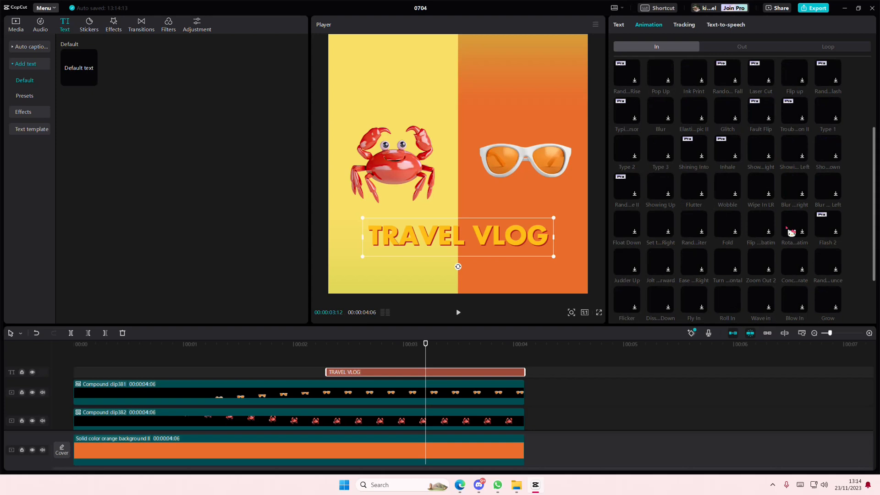
{"action": "left_click", "coordinate": [727, 229]}
Play the composition from the start to review the stickers and the title's entrance
{"action": "left_click", "coordinate": [274, 356]}
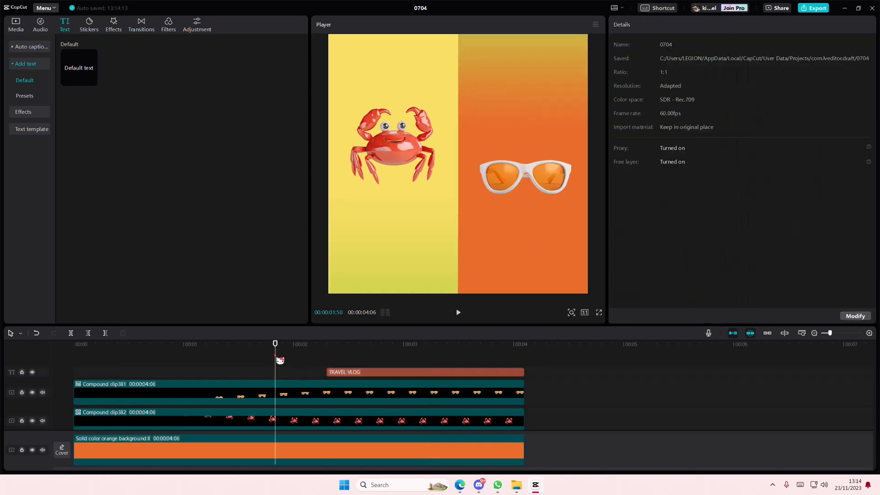
{"action": "left_click_drag", "start_coordinate": [275, 356], "coordinate": [31, 360]}
{"action": "key", "text": "space"}
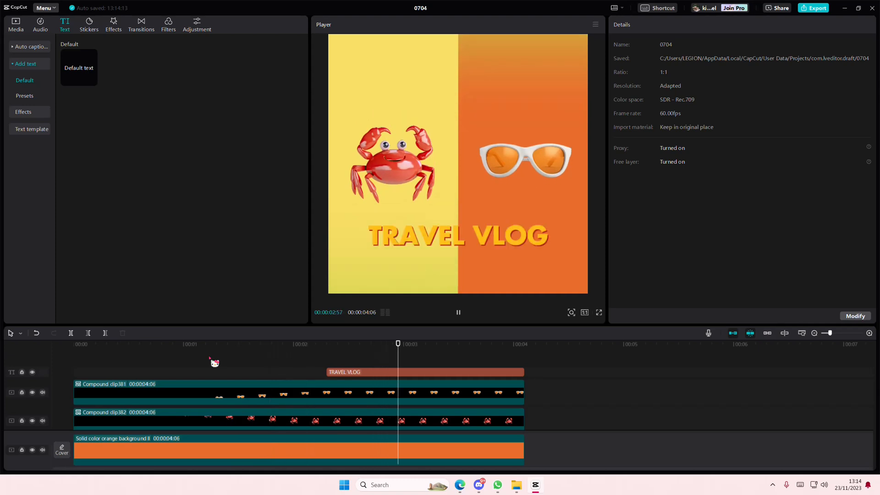
{"action": "key", "text": "space"}
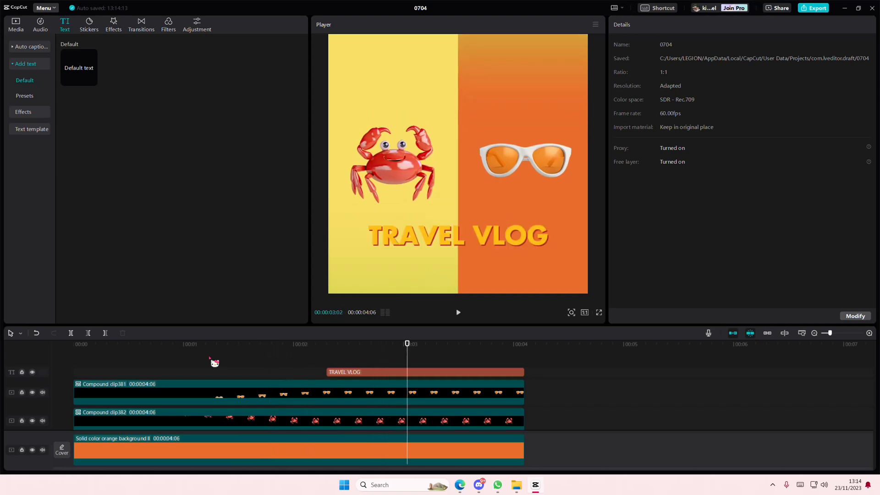